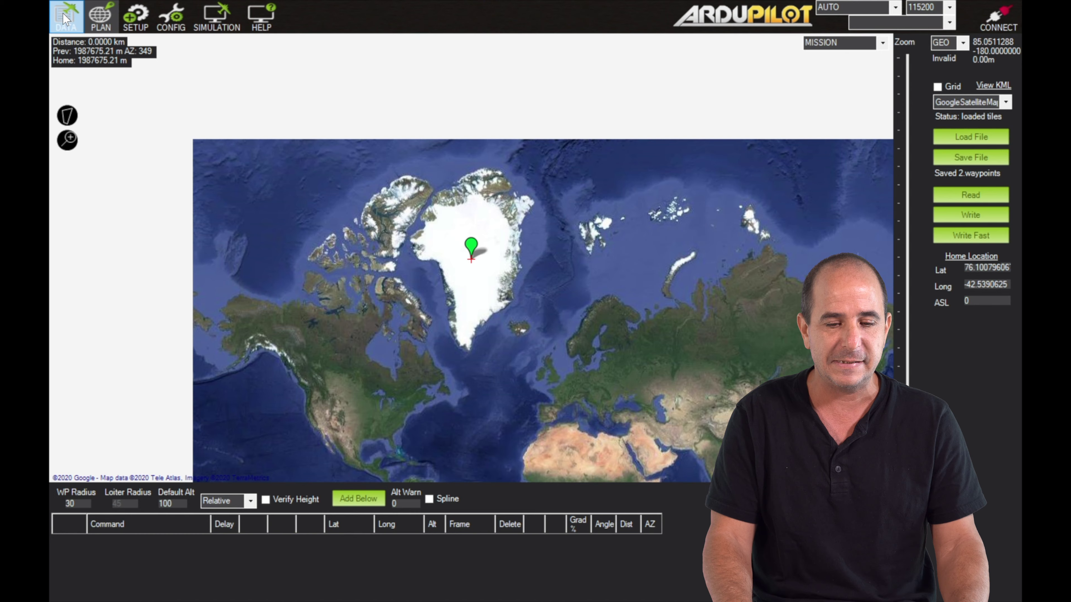
- Examine the world map from the home marker in Greenland across North America to southern Florida
{"action": "scroll", "coordinate": [518, 293], "scroll_direction": "up", "scroll_amount": 5}
{"action": "scroll", "coordinate": [518, 295], "scroll_direction": "down", "scroll_amount": 6}
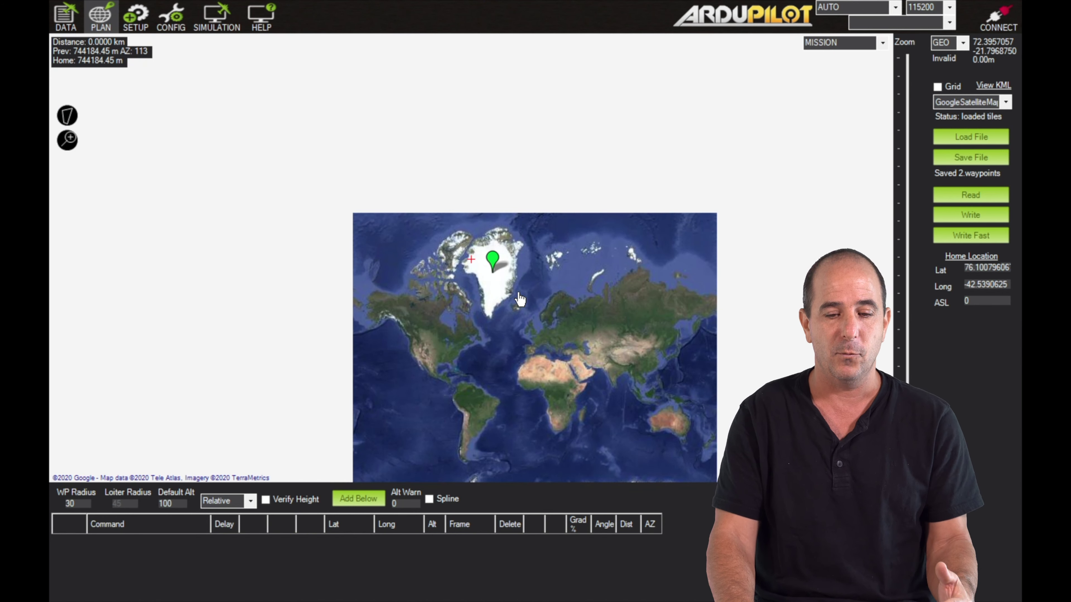
{"action": "scroll", "coordinate": [491, 287], "scroll_direction": "up", "scroll_amount": 1}
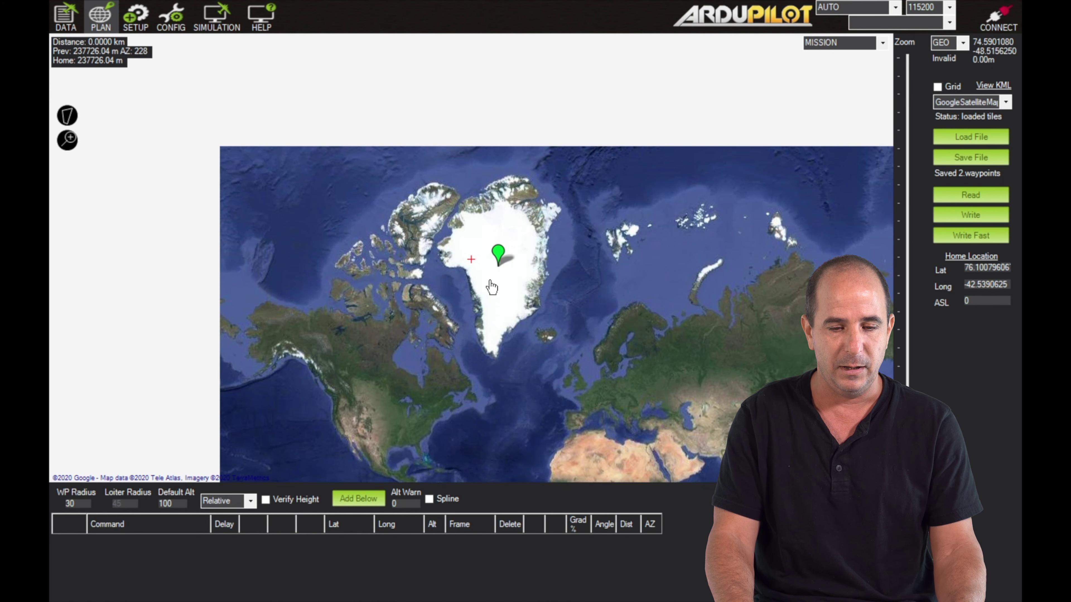
{"action": "scroll", "coordinate": [502, 274], "scroll_direction": "up", "scroll_amount": 2}
{"action": "scroll", "coordinate": [513, 262], "scroll_direction": "up", "scroll_amount": 3}
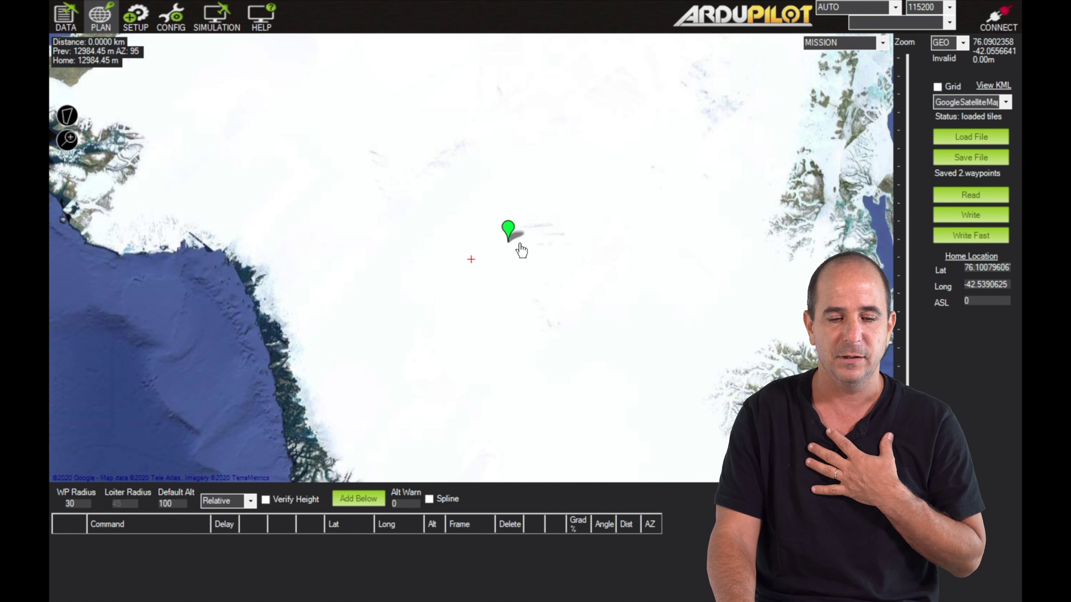
{"action": "scroll", "coordinate": [519, 247], "scroll_direction": "down", "scroll_amount": 5}
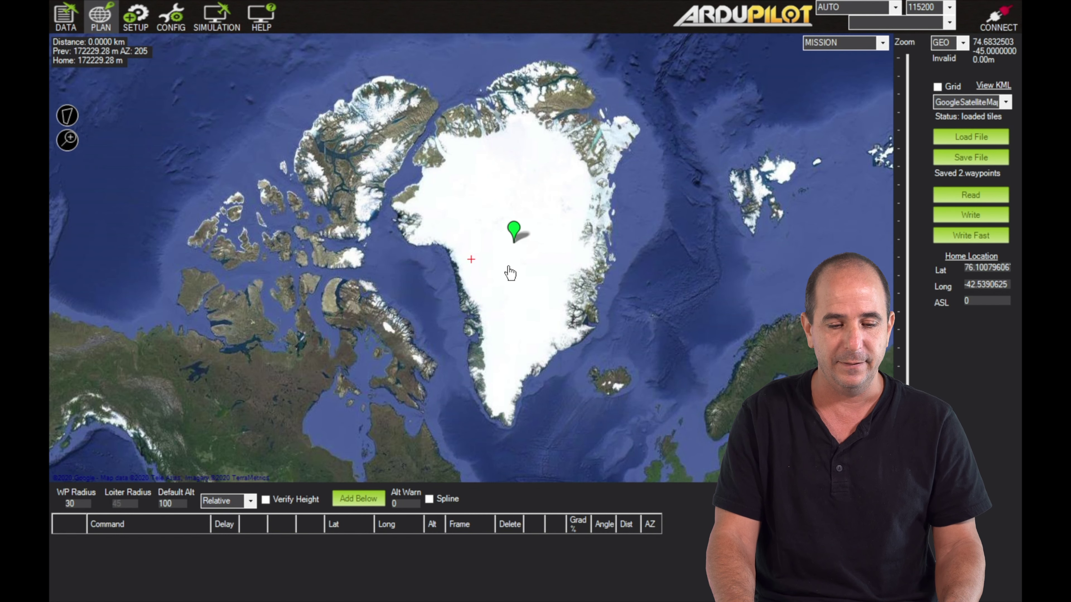
{"action": "left_click_drag", "start_coordinate": [540, 322], "coordinate": [839, 82]}
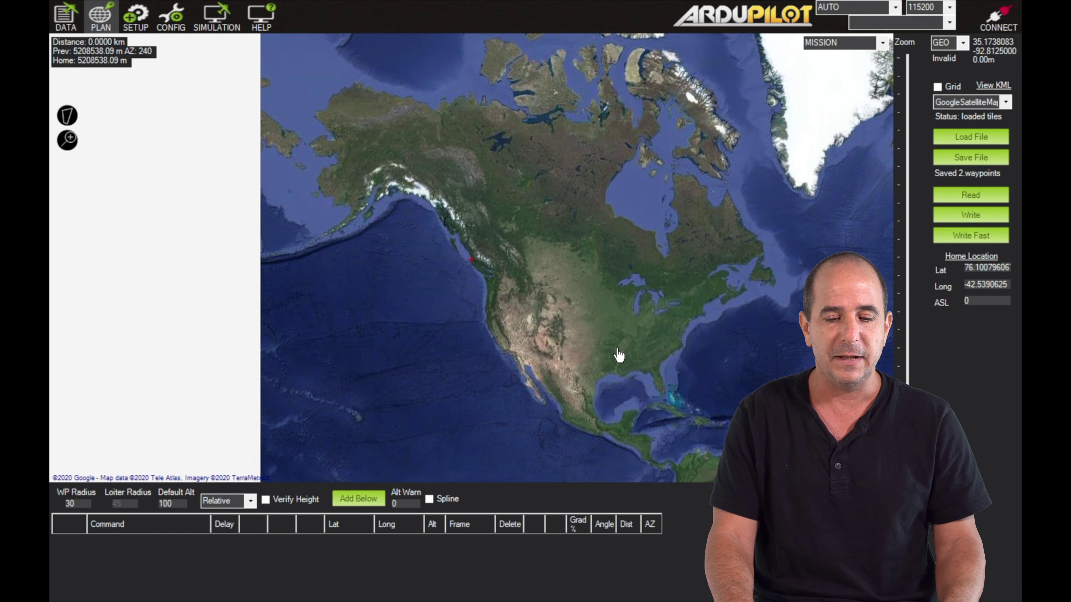
{"action": "left_click_drag", "start_coordinate": [618, 356], "coordinate": [631, 191]}
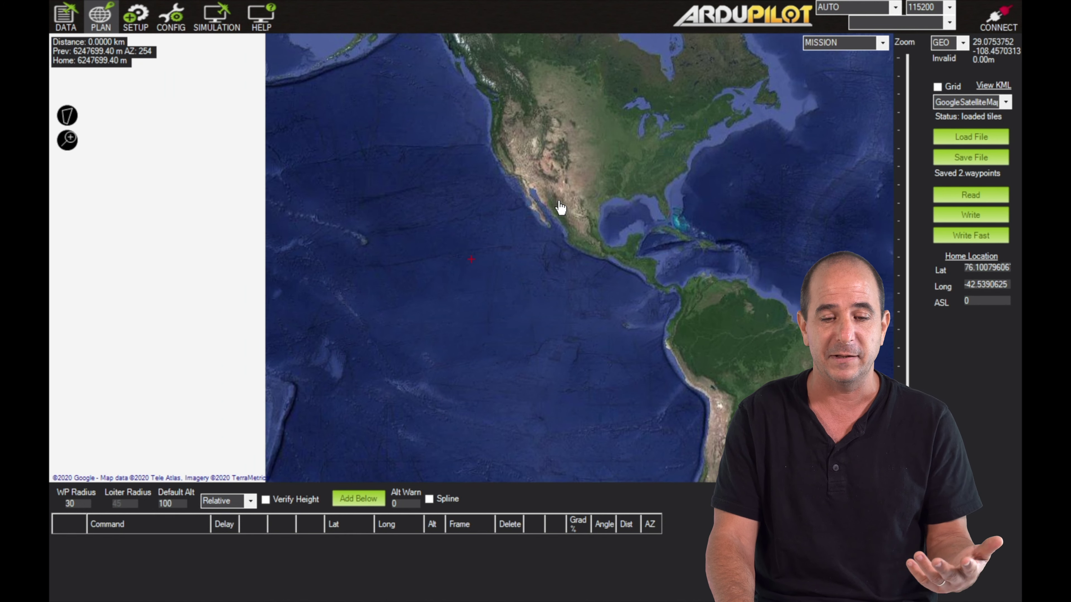
{"action": "scroll", "coordinate": [681, 220], "scroll_direction": "up", "scroll_amount": 3}
{"action": "scroll", "coordinate": [610, 233], "scroll_direction": "up", "scroll_amount": 1}
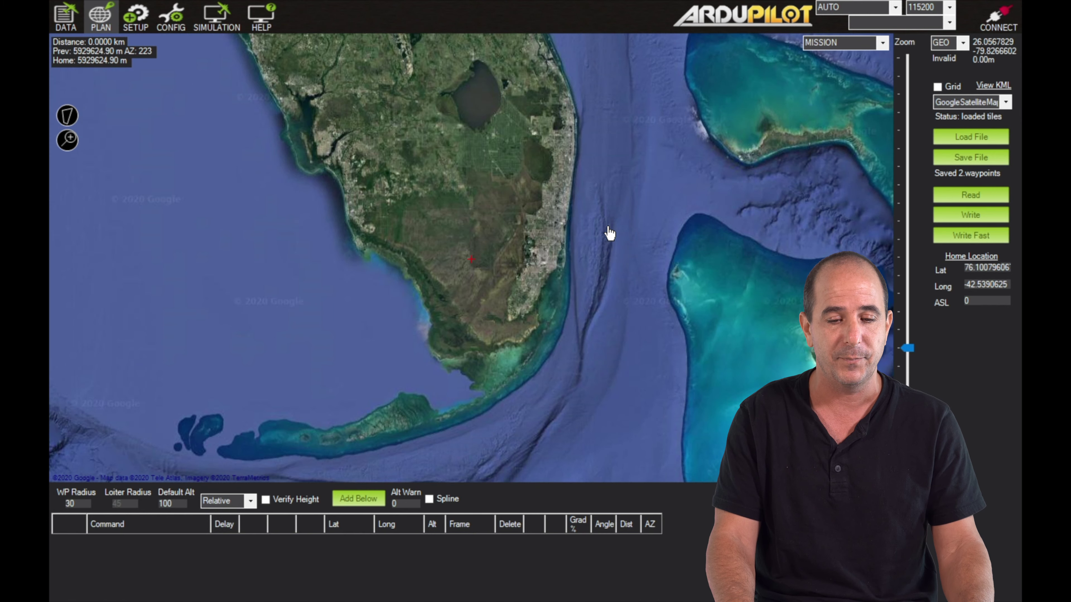
{"action": "scroll", "coordinate": [610, 233], "scroll_direction": "up", "scroll_amount": 2}
{"action": "left_click_drag", "start_coordinate": [485, 239], "coordinate": [444, 110]}
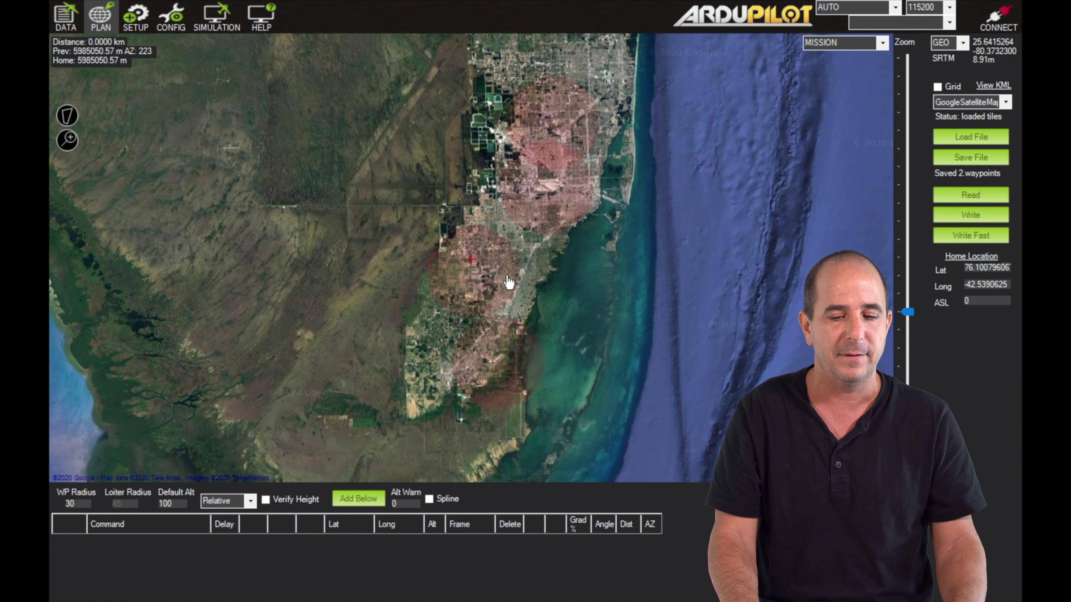
- Examine the red-shaded airspace zones around Miami and the coastline at Florida's southern tip
{"action": "scroll", "coordinate": [509, 282], "scroll_direction": "up", "scroll_amount": 3}
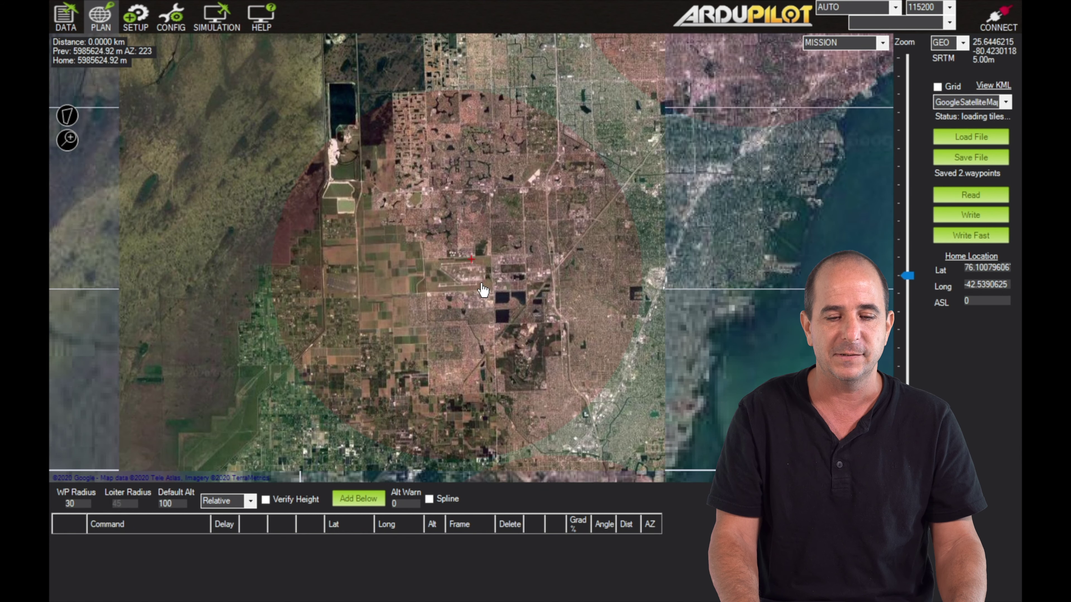
{"action": "left_click_drag", "start_coordinate": [483, 290], "coordinate": [853, 293]}
{"action": "left_click_drag", "start_coordinate": [495, 385], "coordinate": [382, 221]}
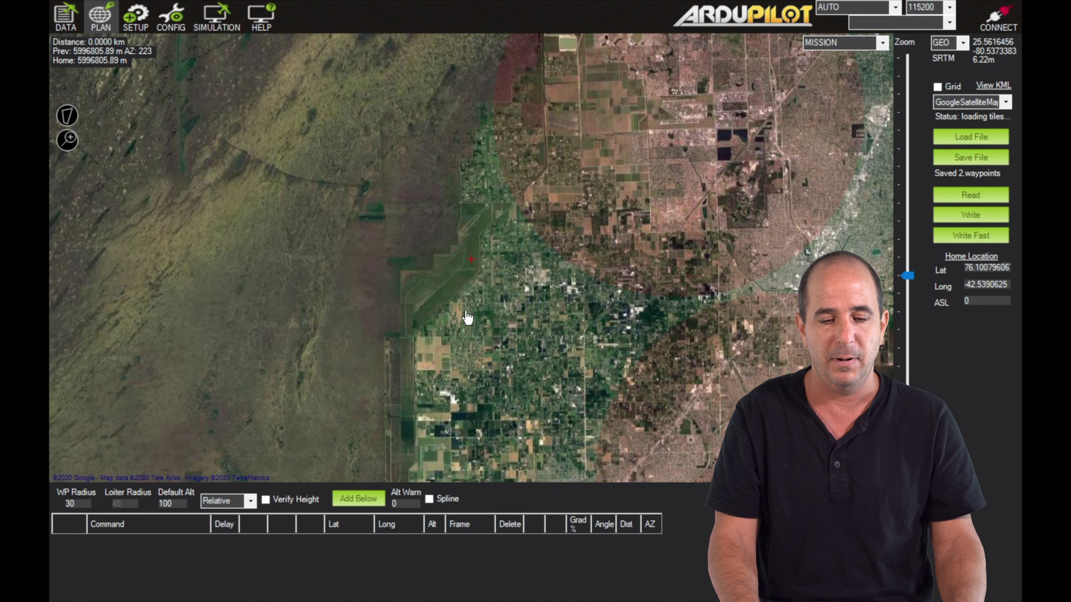
{"action": "scroll", "coordinate": [467, 317], "scroll_direction": "down", "scroll_amount": 2}
{"action": "left_click_drag", "start_coordinate": [509, 352], "coordinate": [640, 318]}
{"action": "left_click_drag", "start_coordinate": [533, 324], "coordinate": [474, 250]}
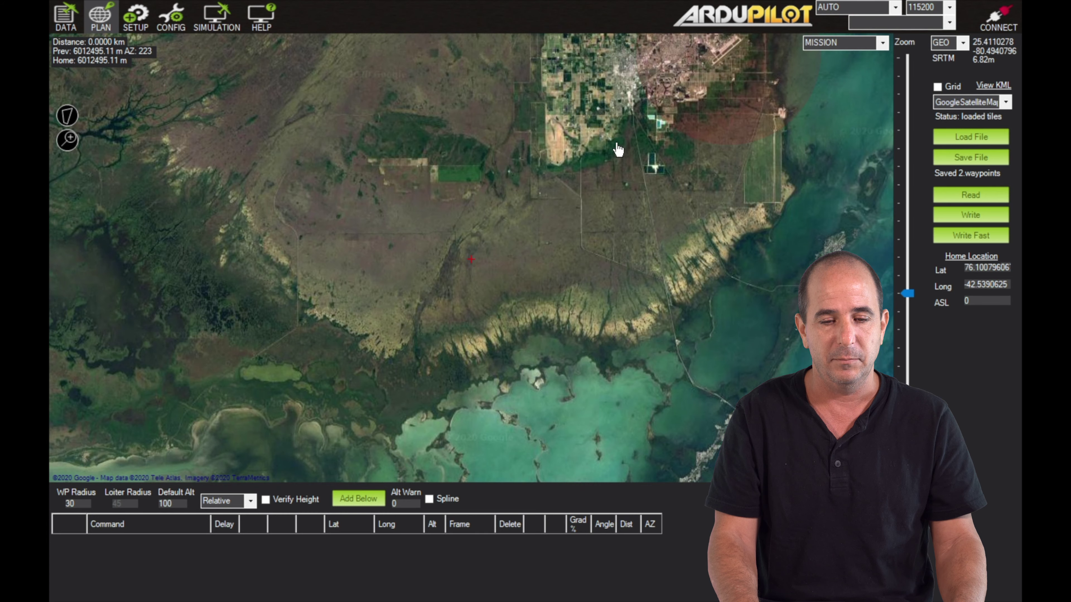
{"action": "scroll", "coordinate": [618, 150], "scroll_direction": "up", "scroll_amount": 1}
{"action": "left_click_drag", "start_coordinate": [636, 263], "coordinate": [578, 89]}
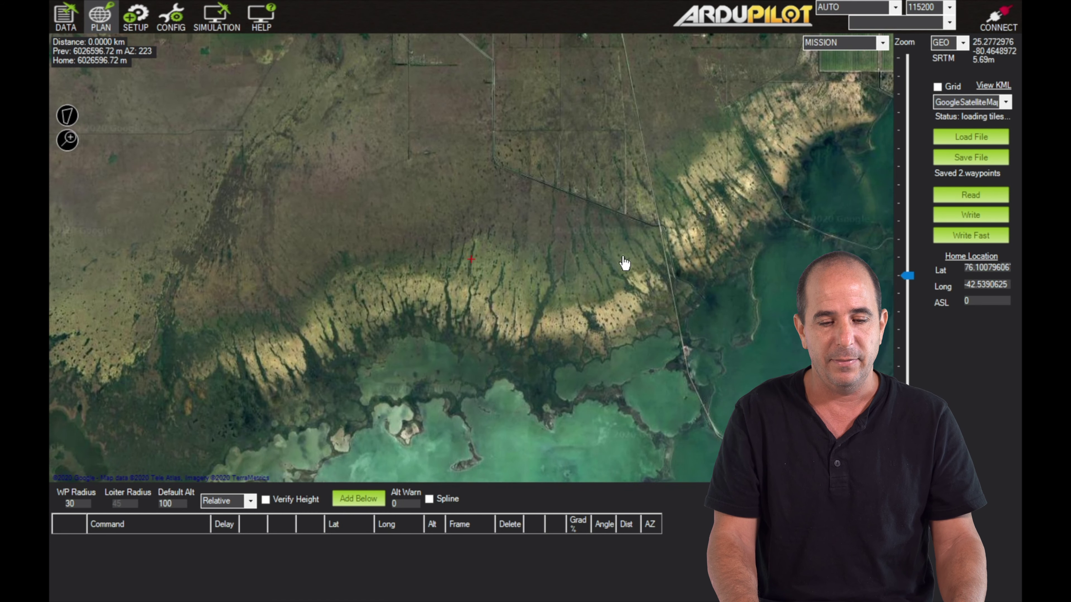
{"action": "scroll", "coordinate": [628, 278], "scroll_direction": "up", "scroll_amount": 2}
{"action": "left_click_drag", "start_coordinate": [641, 361], "coordinate": [559, 108]}
{"action": "scroll", "coordinate": [659, 198], "scroll_direction": "down", "scroll_amount": 5}
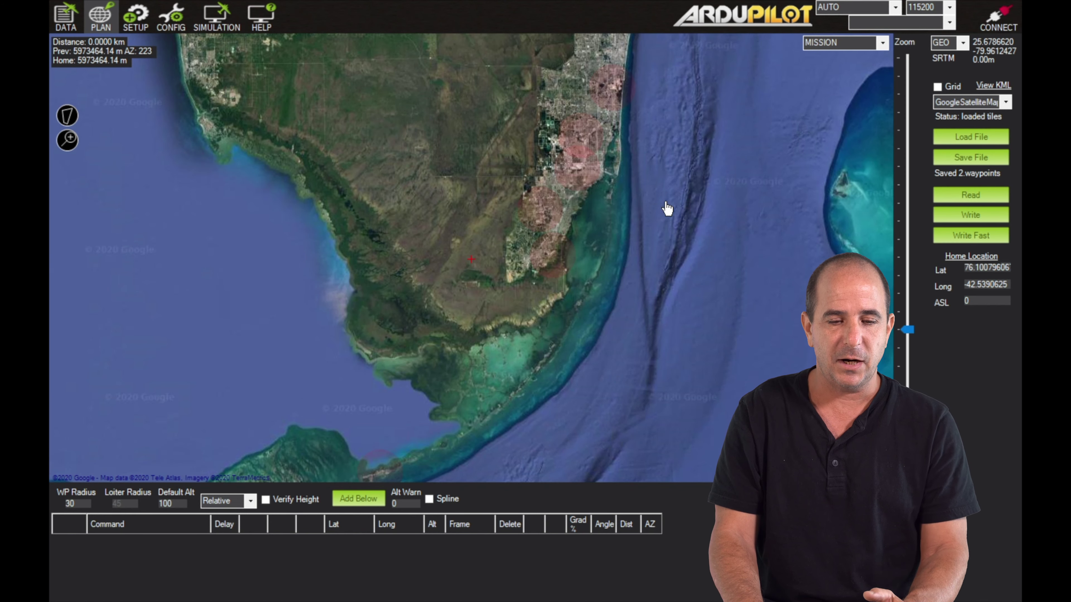
- Set the home location on the grass field beside the coastal road, at latitude 26.5956 and longitude -80.0392
{"action": "left_click_drag", "start_coordinate": [660, 267], "coordinate": [643, 415]}
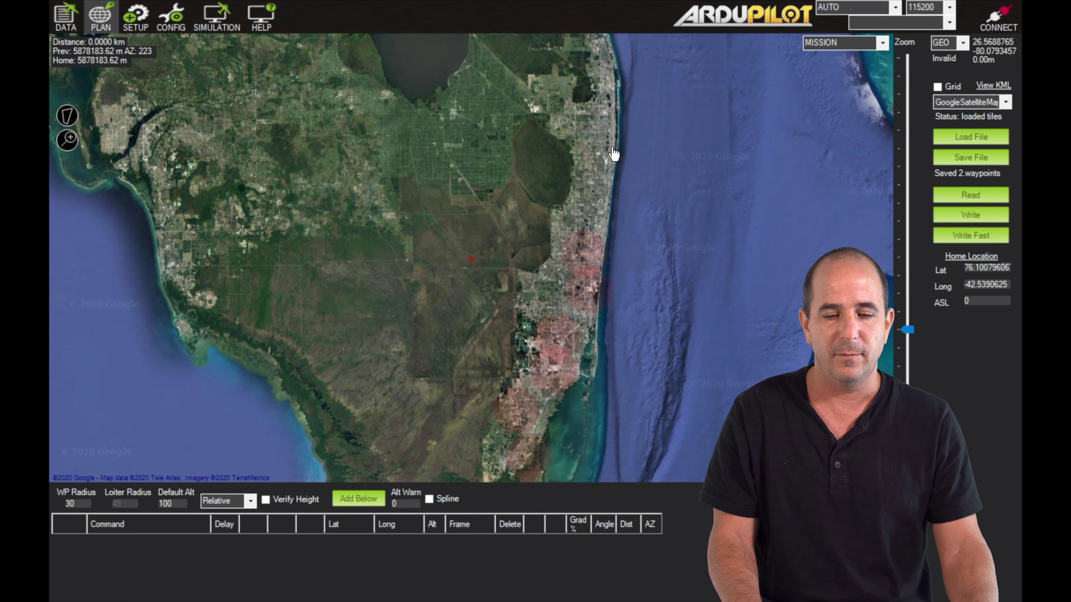
{"action": "scroll", "coordinate": [607, 158], "scroll_direction": "up", "scroll_amount": 3}
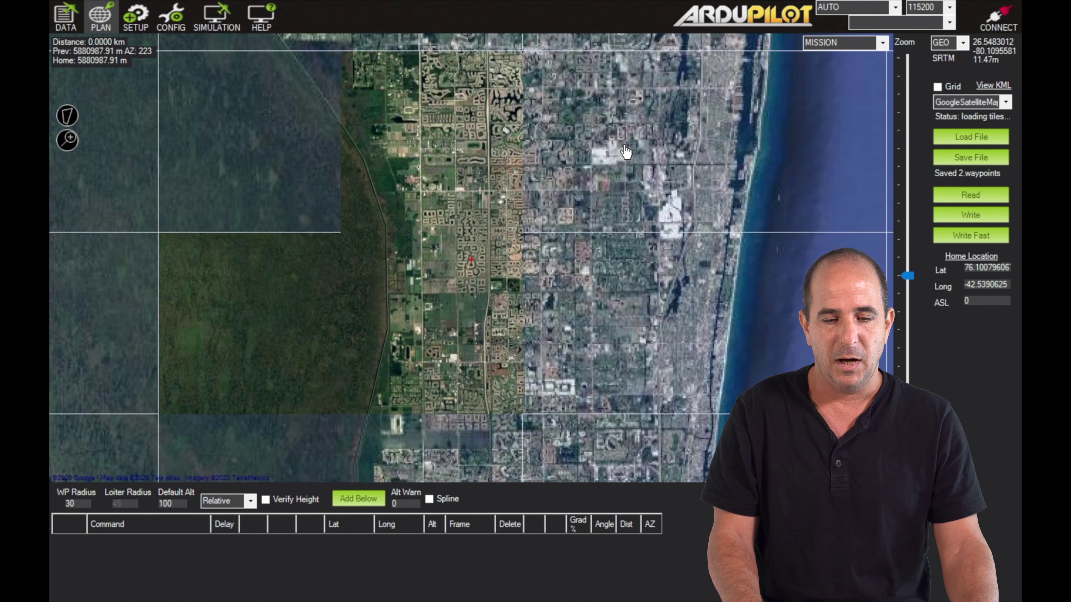
{"action": "scroll", "coordinate": [718, 143], "scroll_direction": "up", "scroll_amount": 1}
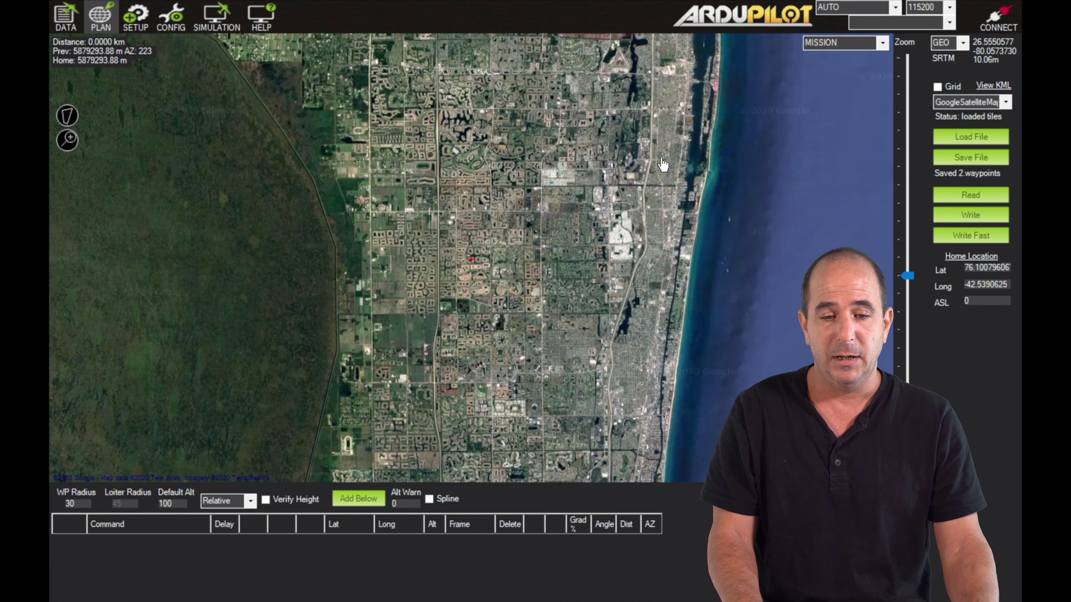
{"action": "scroll", "coordinate": [589, 248], "scroll_direction": "up", "scroll_amount": 1}
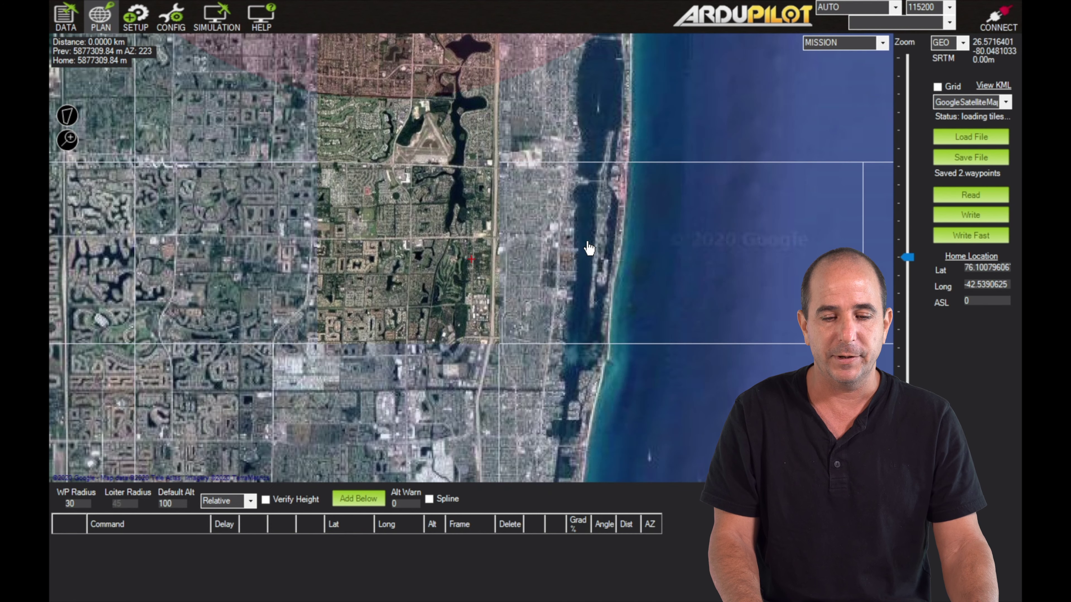
{"action": "scroll", "coordinate": [622, 145], "scroll_direction": "up", "scroll_amount": 2}
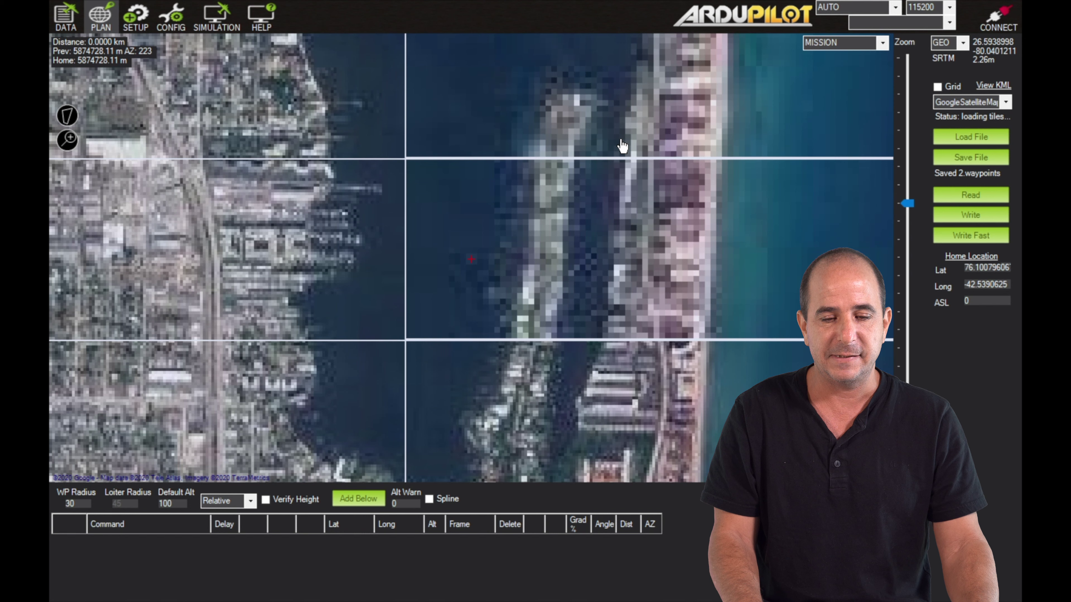
{"action": "scroll", "coordinate": [611, 174], "scroll_direction": "up", "scroll_amount": 2}
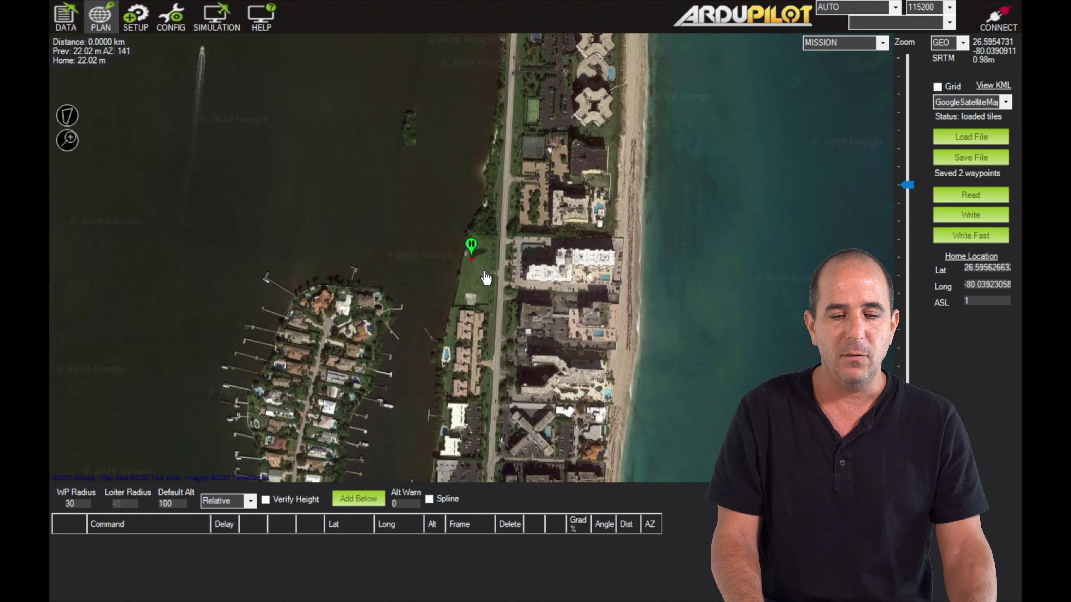
- Place four mission waypoints west of home, counter-clockwise over the water from the northwest to the island houses
{"action": "scroll", "coordinate": [486, 278], "scroll_direction": "up", "scroll_amount": 1}
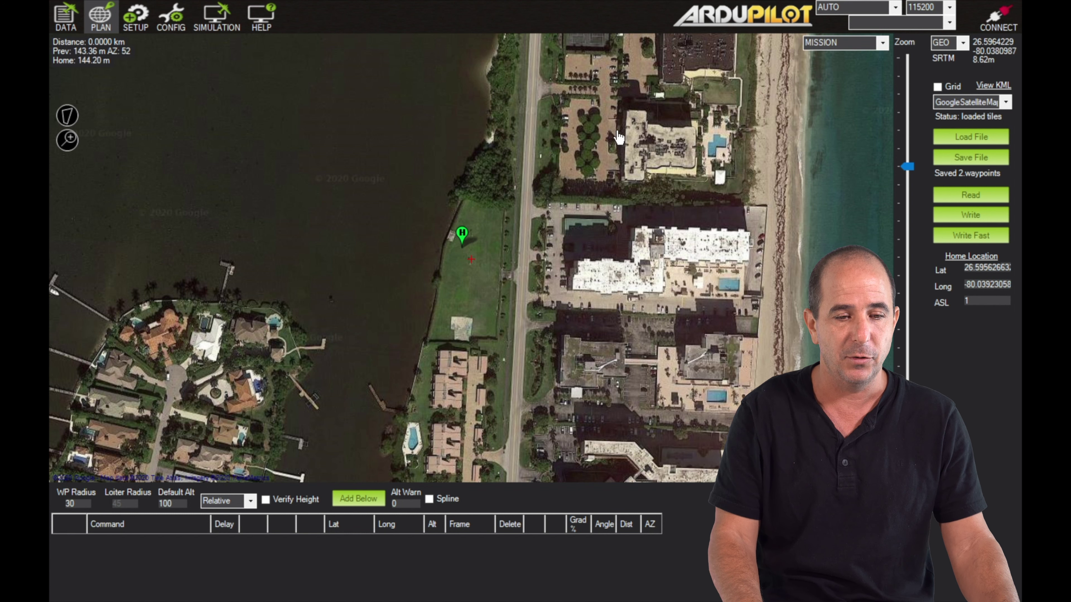
{"action": "left_click", "coordinate": [395, 114]}
{"action": "left_click", "coordinate": [222, 97]}
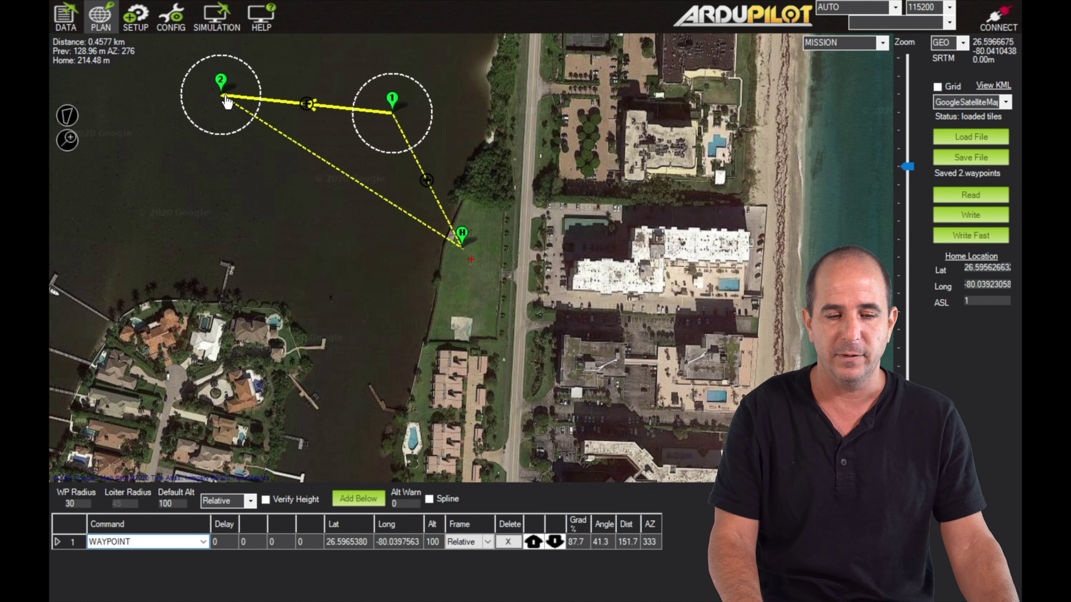
{"action": "left_click", "coordinate": [126, 211]}
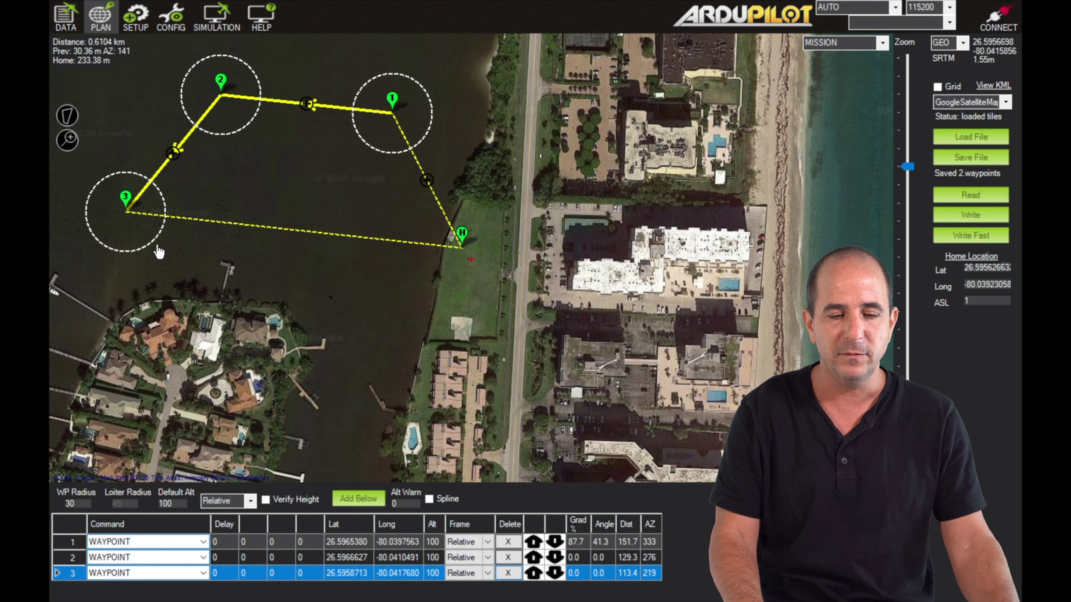
{"action": "left_click", "coordinate": [302, 303]}
- Reposition waypoint 1 farther east near the shoreline north of home and waypoint 4 beside the island houses
{"action": "left_click_drag", "start_coordinate": [304, 309], "coordinate": [338, 276]}
{"action": "left_click_drag", "start_coordinate": [425, 108], "coordinate": [473, 88]}
{"action": "left_click", "coordinate": [337, 277]}
{"action": "left_click_drag", "start_coordinate": [338, 279], "coordinate": [338, 325]}
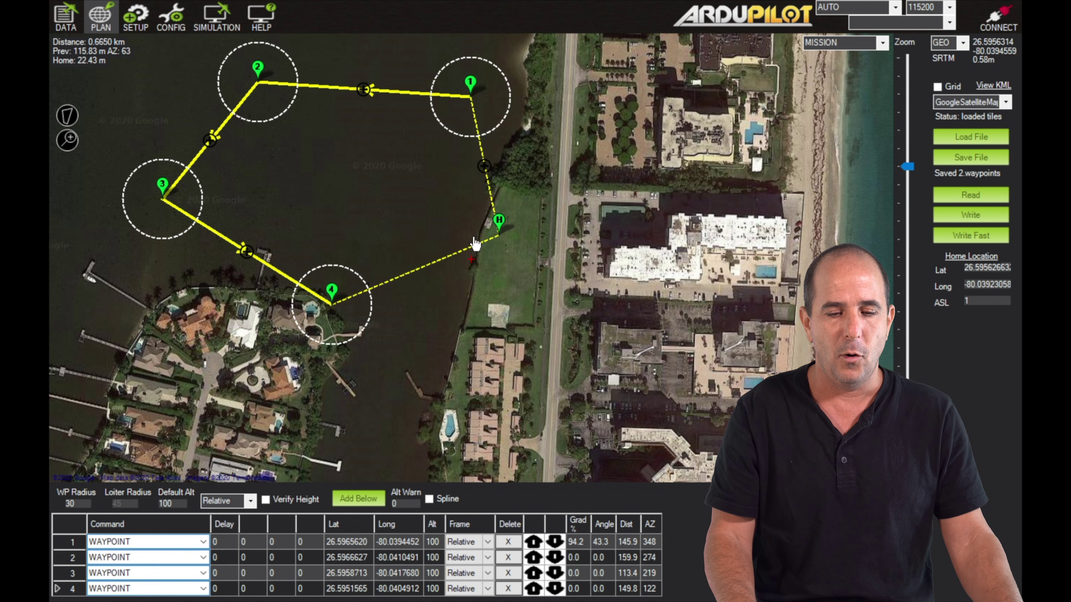
{"action": "left_click", "coordinate": [169, 191]}
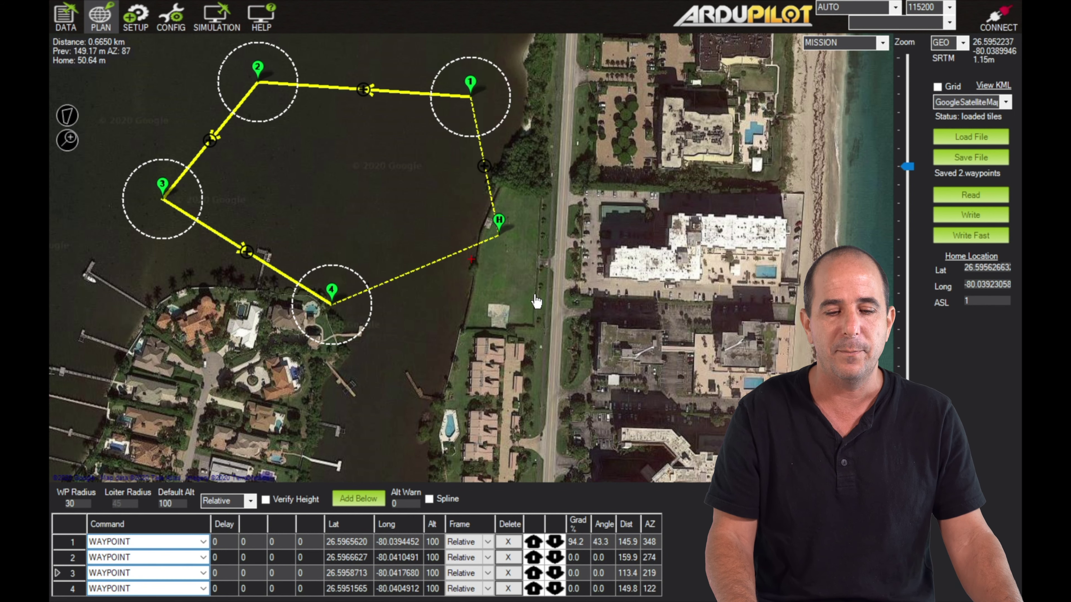
- Set waypoint 1's altitude to 30 and add a fifth waypoint at the shoreline southwest of home
{"action": "mouse_move", "coordinate": [510, 238]}
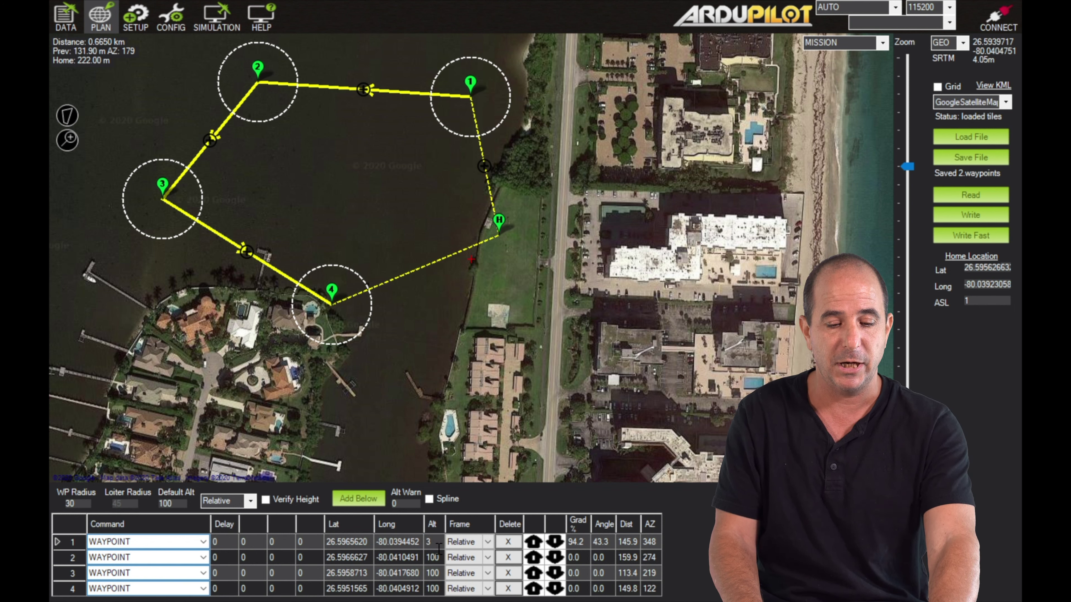
{"action": "type", "text": "30"}
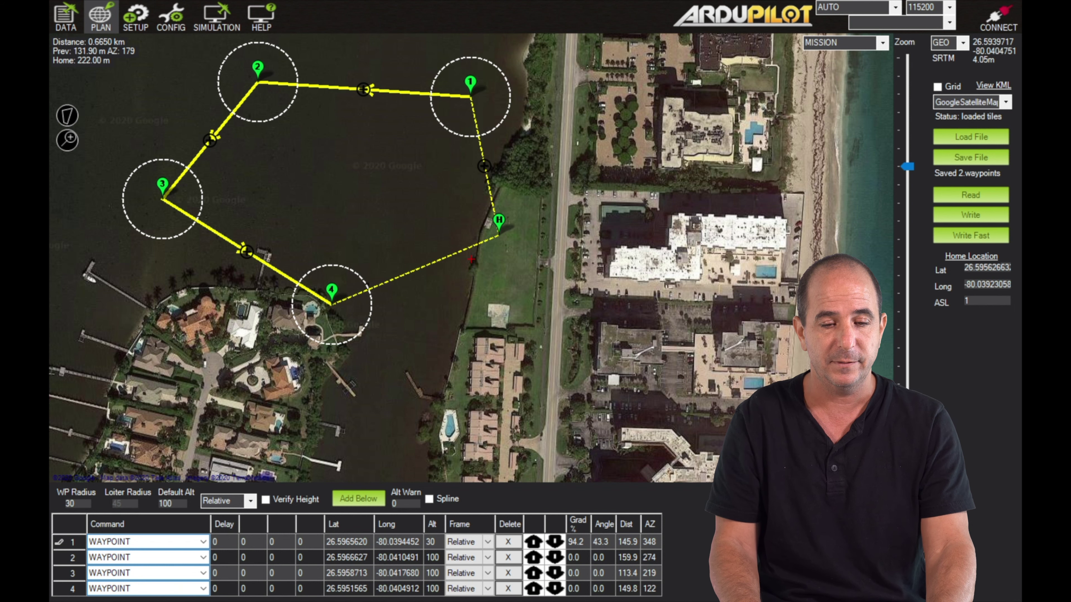
{"action": "left_click", "coordinate": [443, 313]}
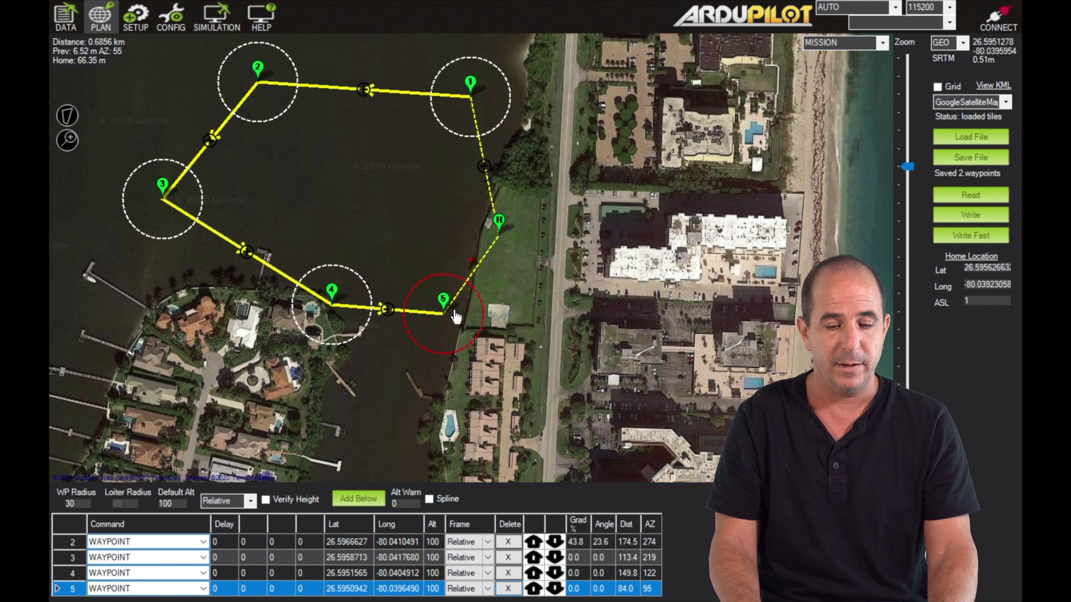
{"action": "left_click", "coordinate": [431, 540]}
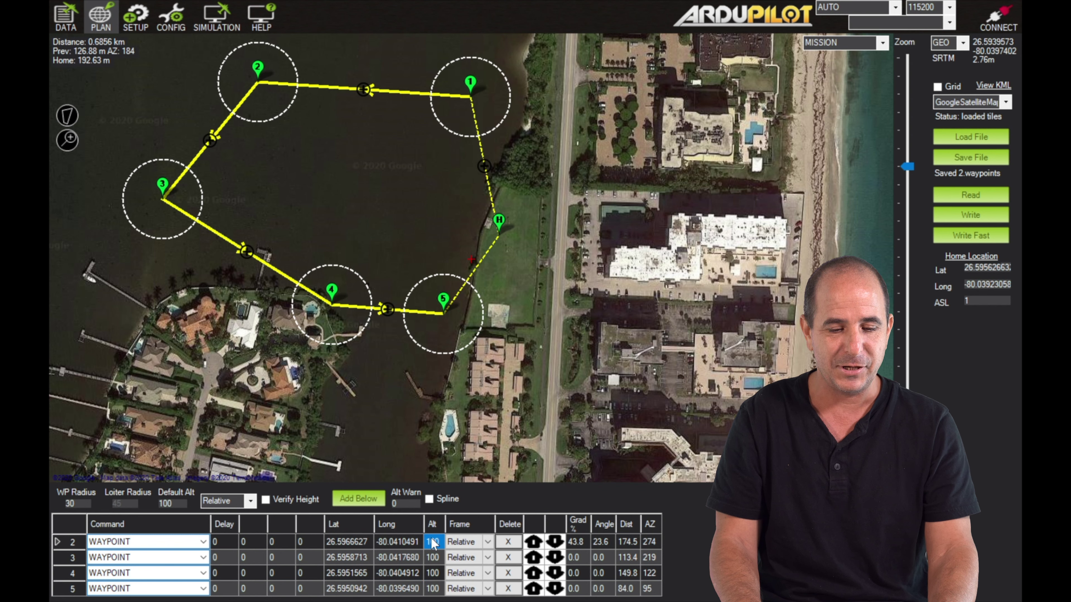
{"action": "scroll", "coordinate": [433, 543], "scroll_direction": "up", "scroll_amount": 1}
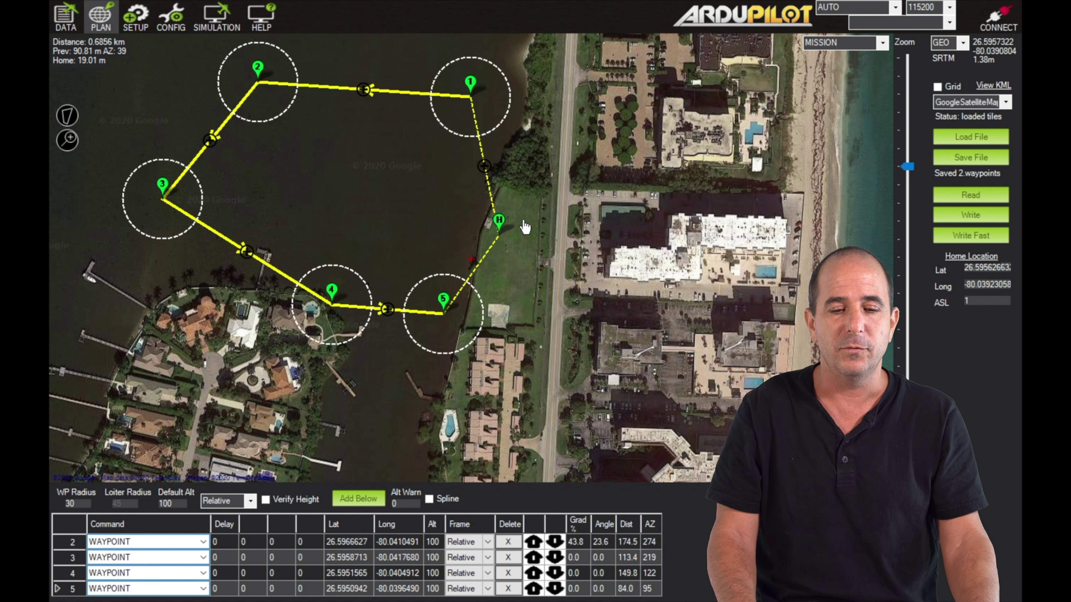
- Place two trial waypoints, one on the leg between waypoints 1 and 2 and one north of it, and undo both
{"action": "mouse_move", "coordinate": [477, 92]}
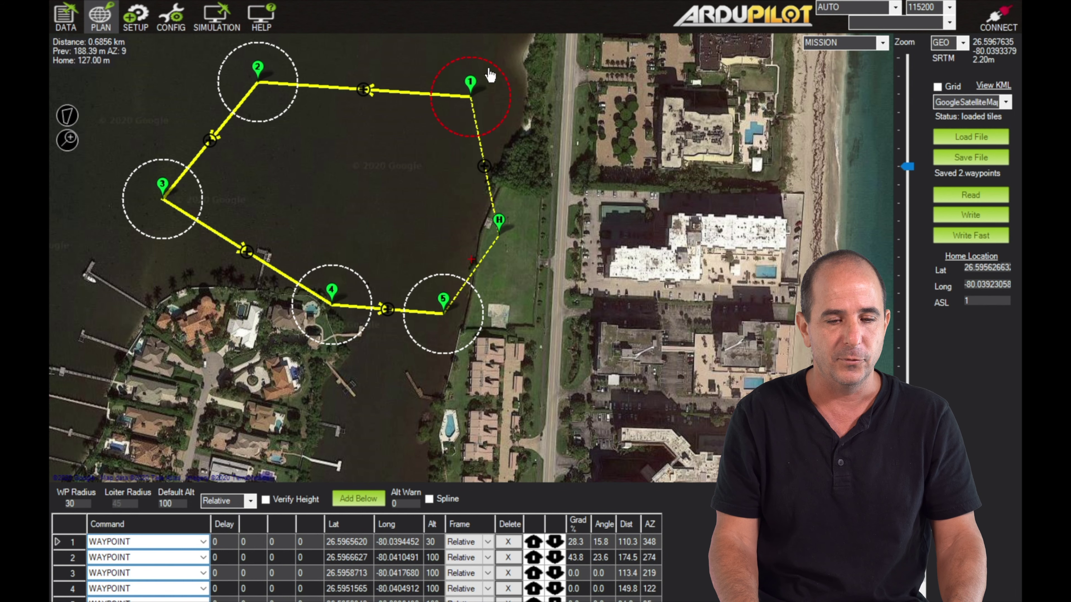
{"action": "left_click", "coordinate": [378, 90]}
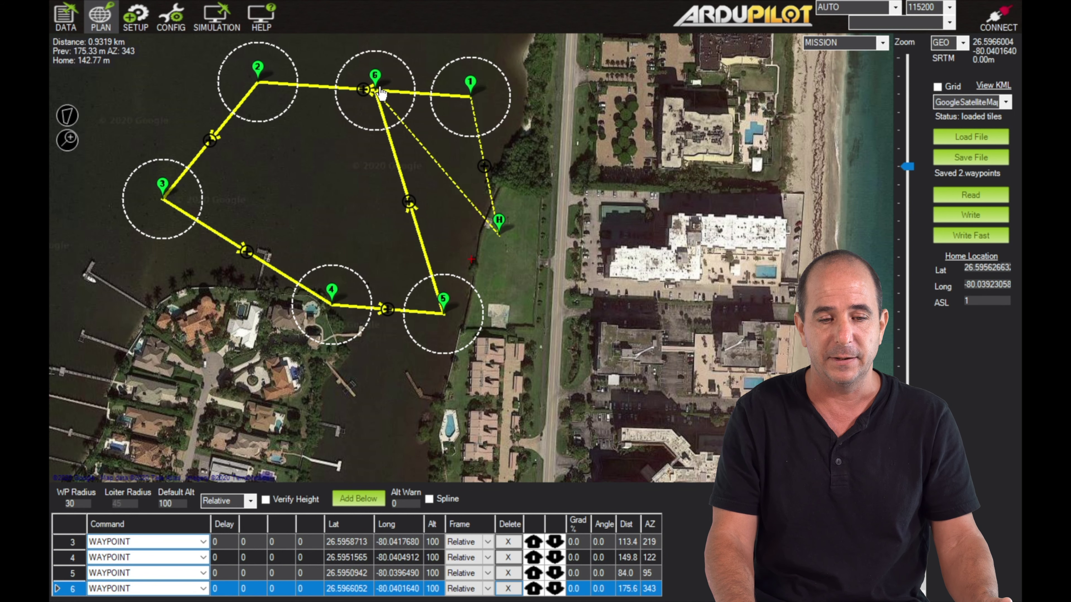
{"action": "left_click", "coordinate": [373, 54]}
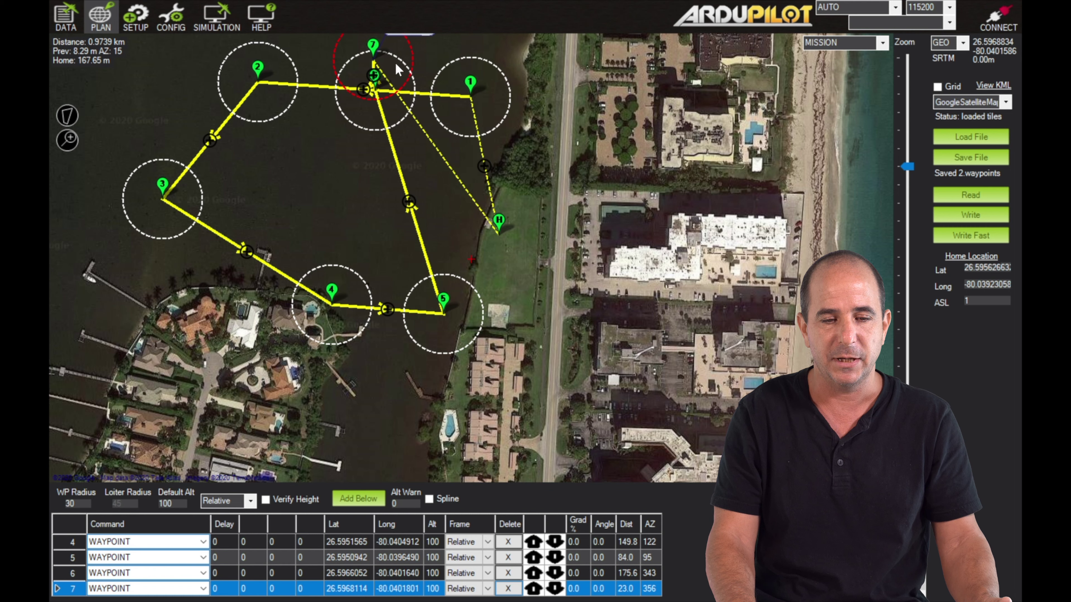
{"action": "key", "text": "ctrl+z"}
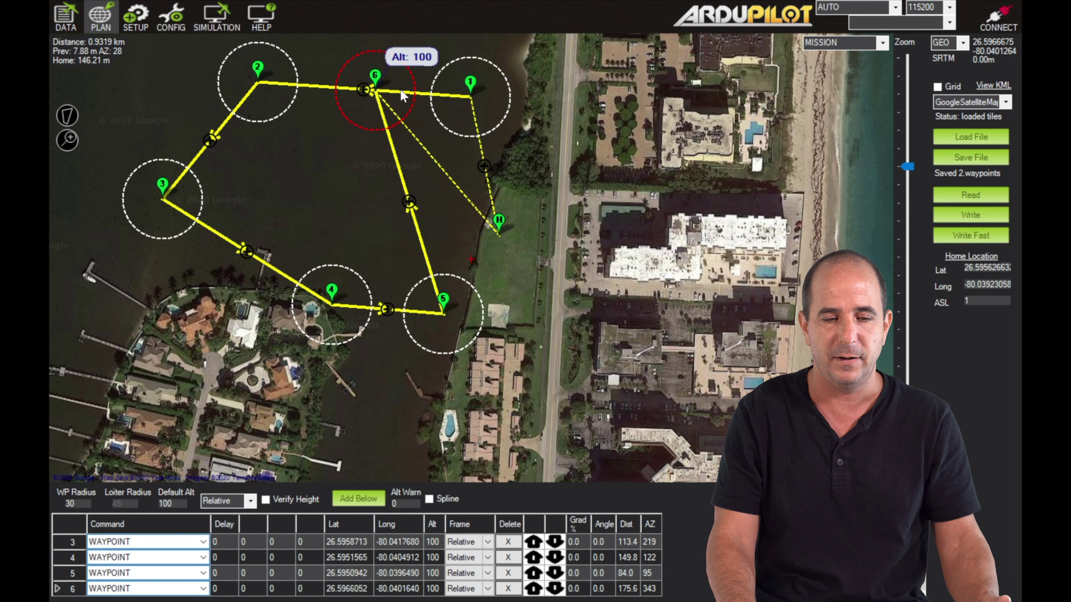
{"action": "key", "text": "ctrl+z"}
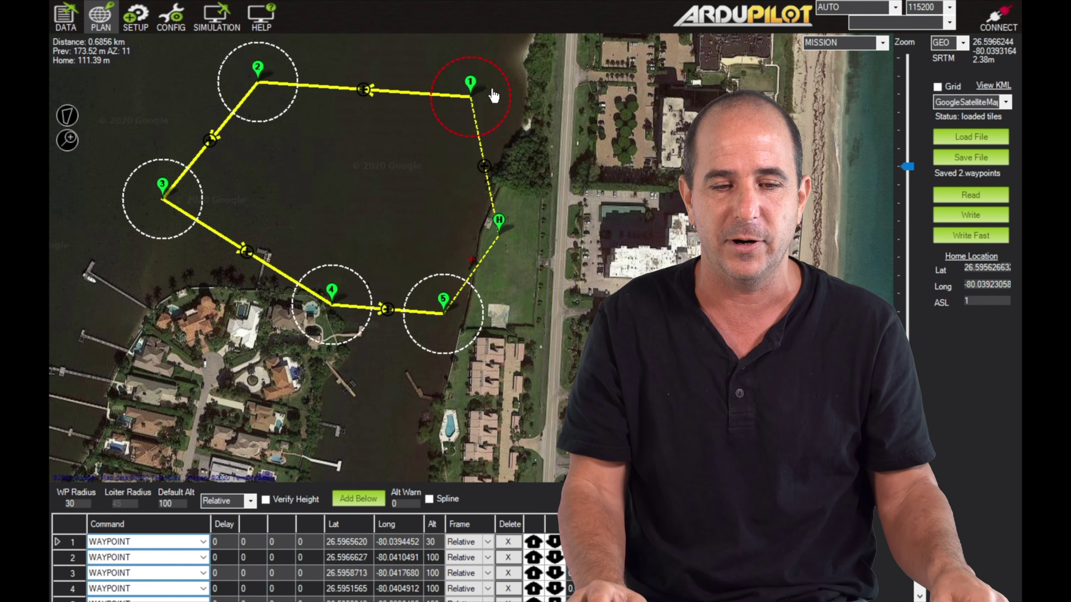
{"action": "mouse_move", "coordinate": [503, 227]}
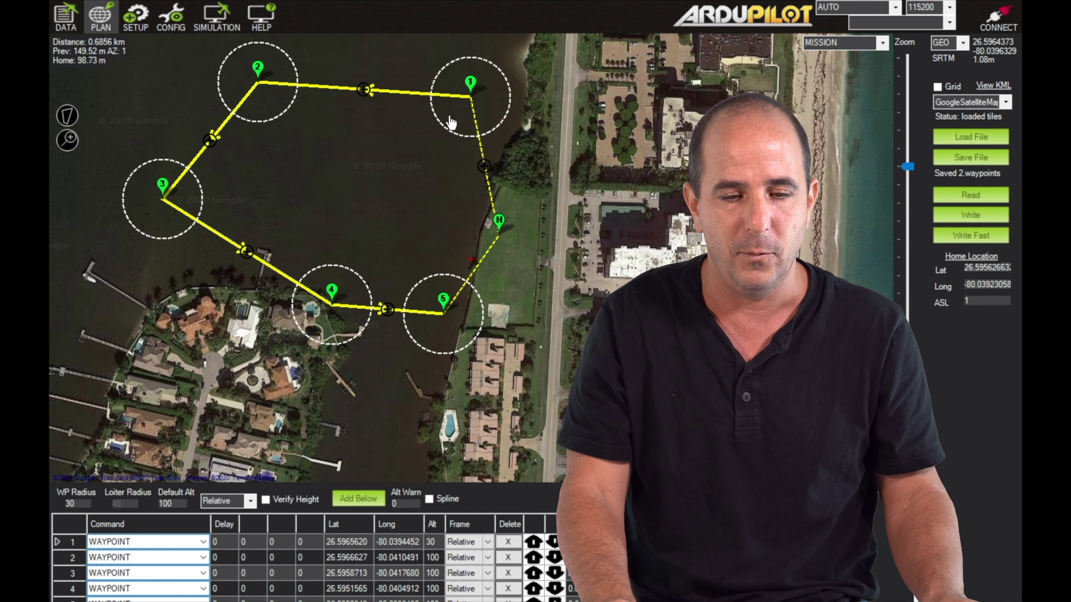
- Save the five-waypoint mission as 3.waypoints in the Mission Planner folder
{"action": "left_click", "coordinate": [442, 299]}
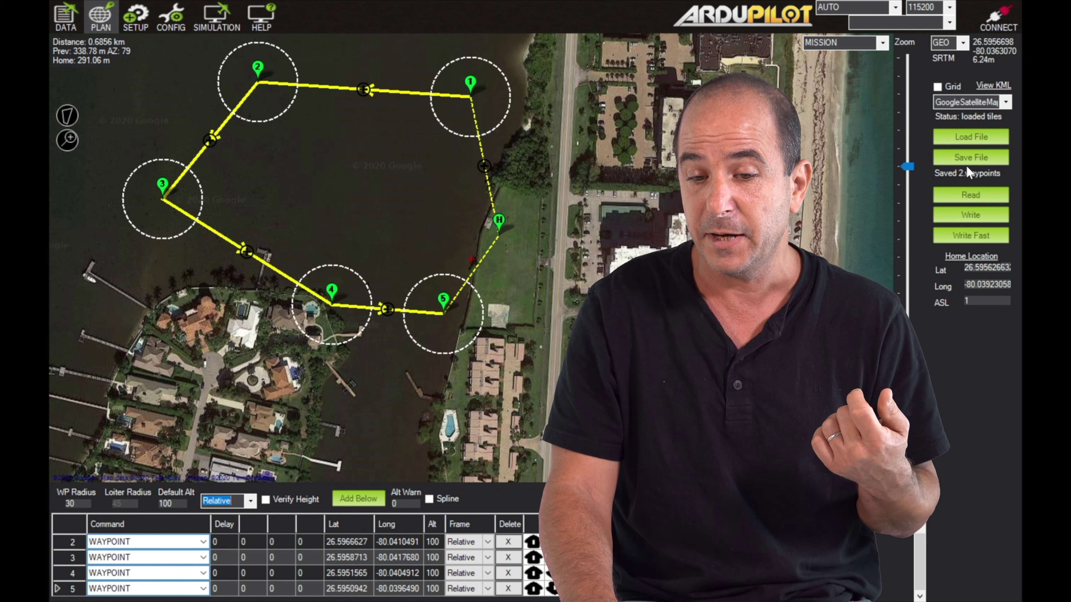
{"action": "key", "text": "F10"}
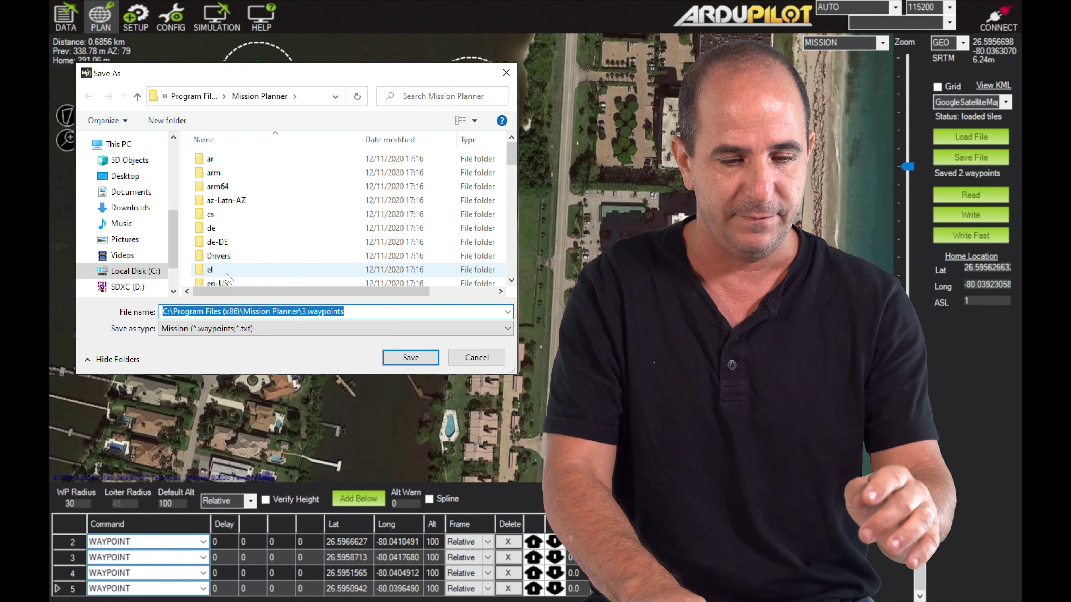
{"action": "left_click", "coordinate": [307, 312]}
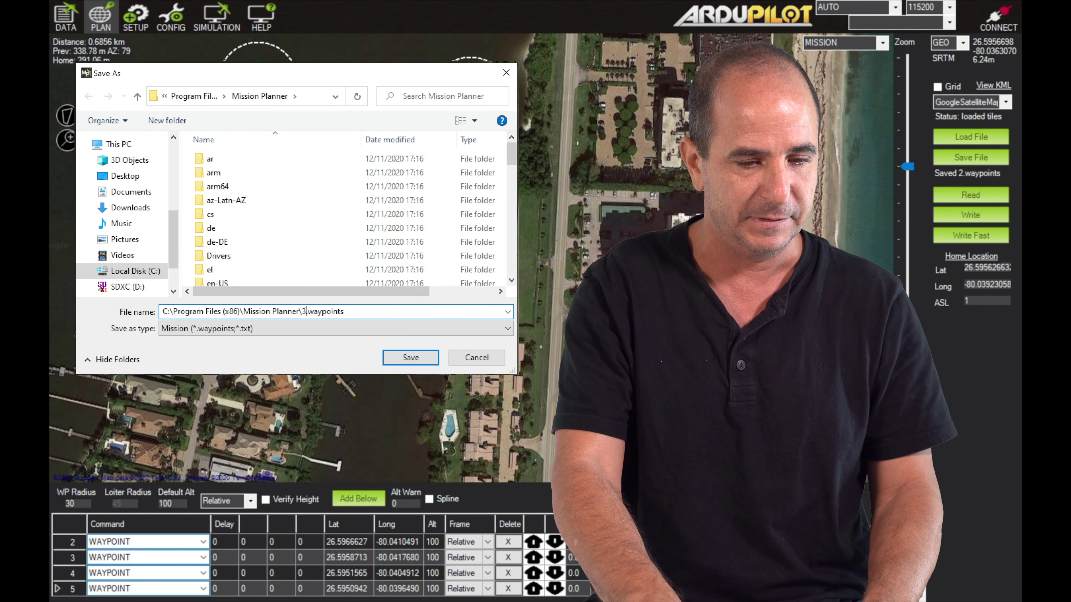
{"action": "type", "text": "_"}
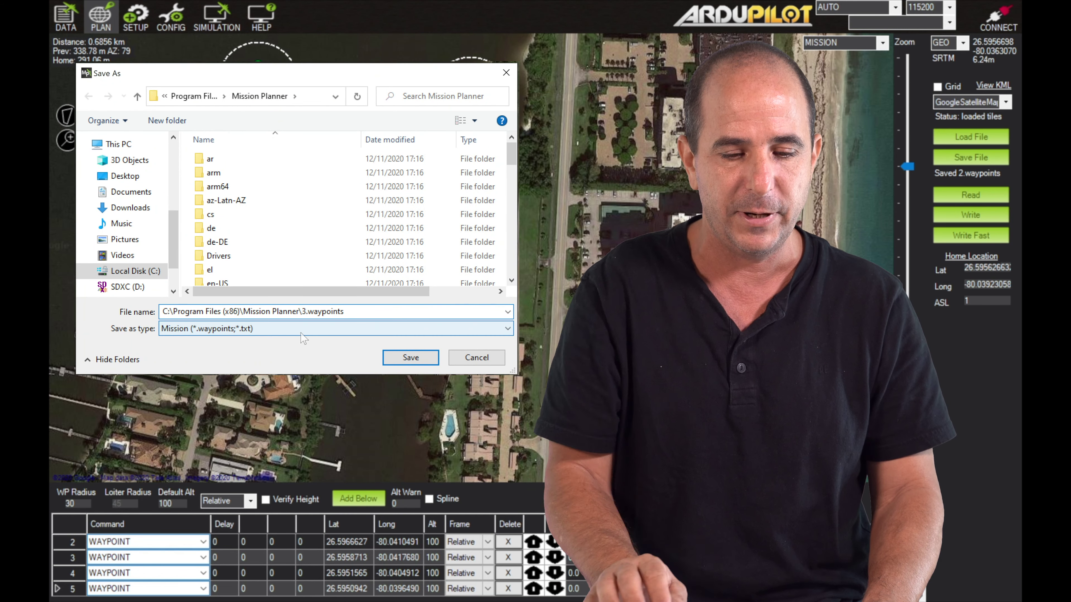
{"action": "left_click", "coordinate": [399, 360]}
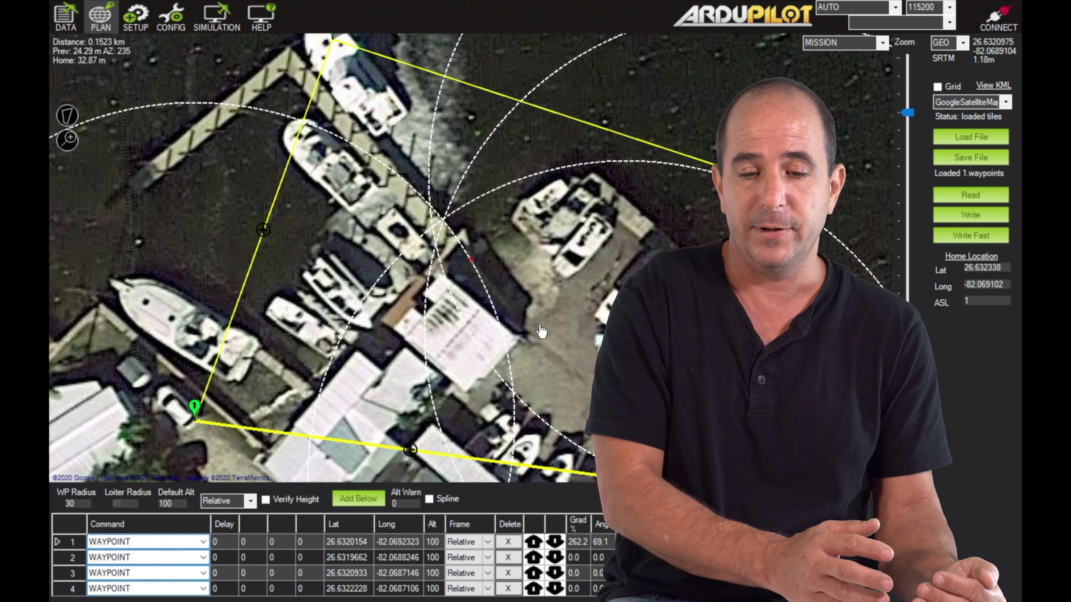
- Move the home location from the boats at the dock's end to the paved lot just northwest of waypoint 2
{"action": "scroll", "coordinate": [541, 331], "scroll_direction": "down", "scroll_amount": 5}
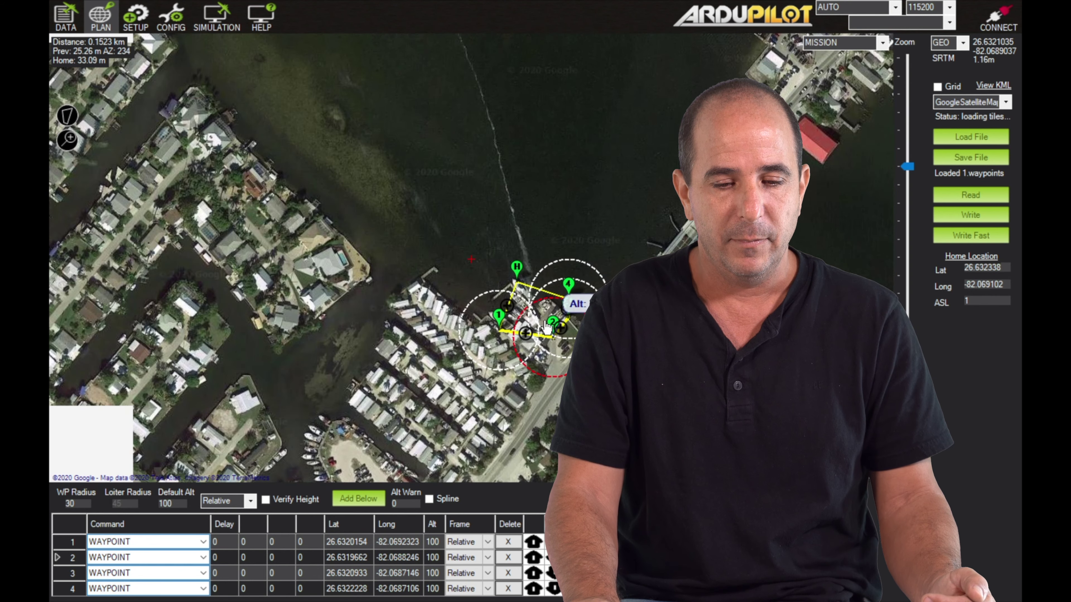
{"action": "scroll", "coordinate": [564, 336], "scroll_direction": "up", "scroll_amount": 2}
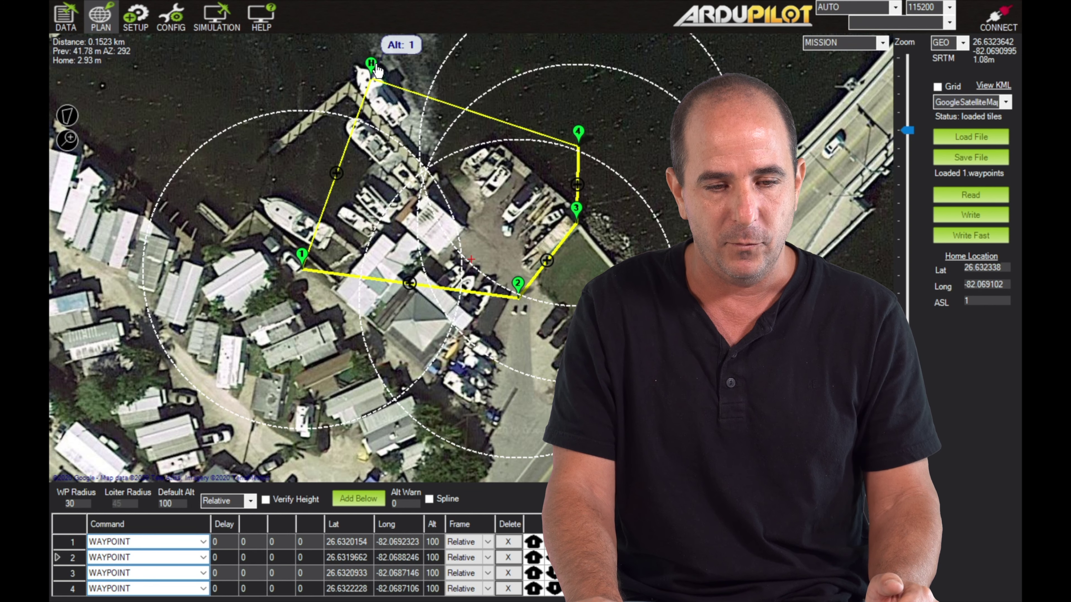
{"action": "mouse_move", "coordinate": [377, 75]}
{"action": "left_mouse_down"}
{"action": "mouse_move", "coordinate": [481, 166]}
{"action": "mouse_move", "coordinate": [490, 243]}
{"action": "left_mouse_up"}
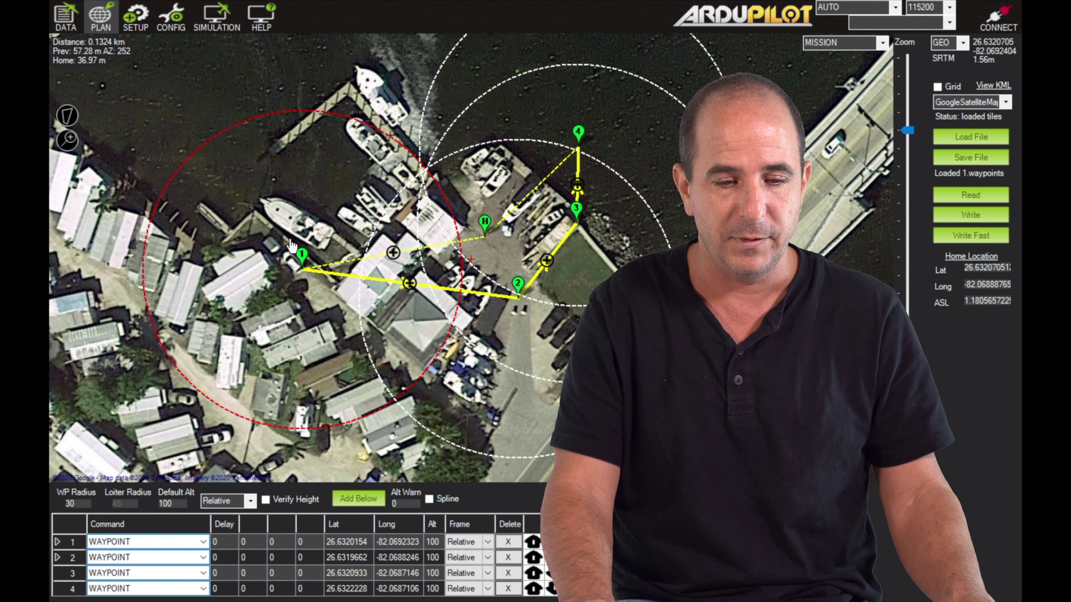
- Set the waypoint radius to 10 and add a fifth waypoint over the water east of the bridge
{"action": "mouse_move", "coordinate": [300, 262]}
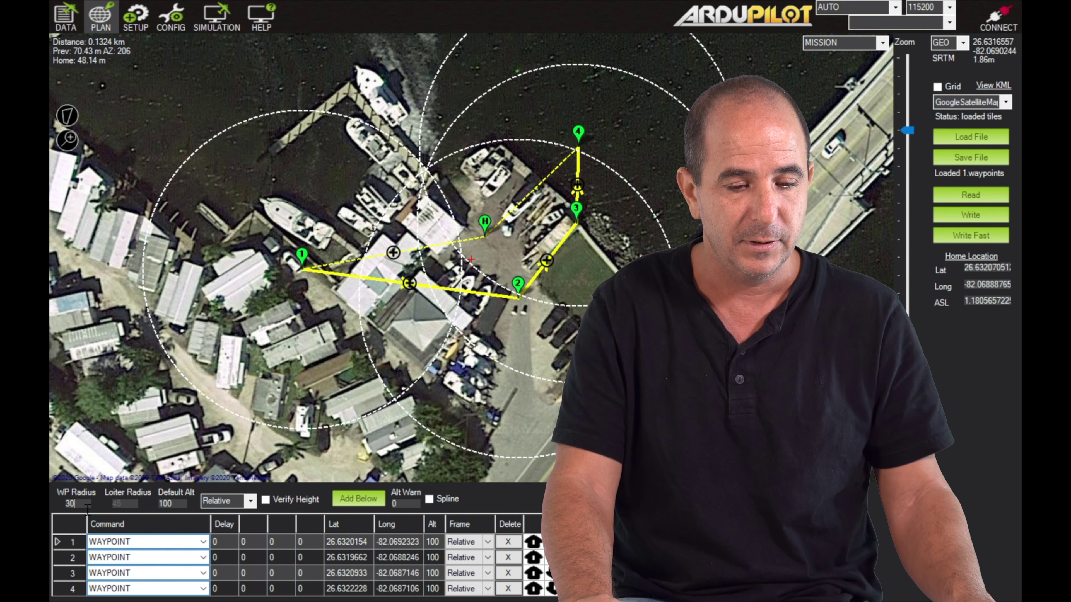
{"action": "key", "text": "BackSpace"}
{"action": "key", "text": "BackSpace"}
{"action": "type", "text": "10"}
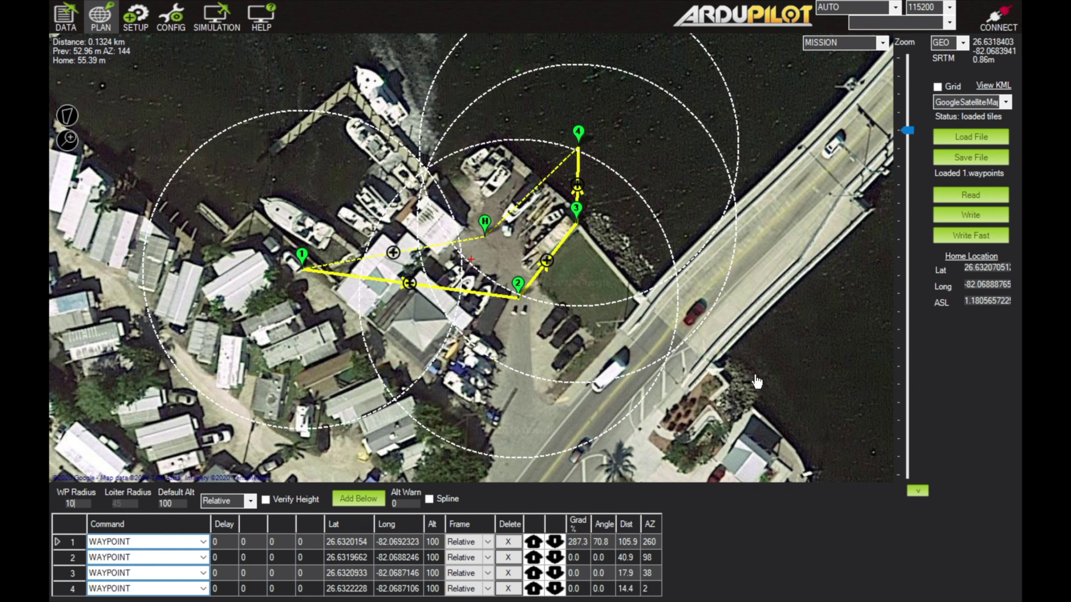
{"action": "left_click", "coordinate": [855, 362]}
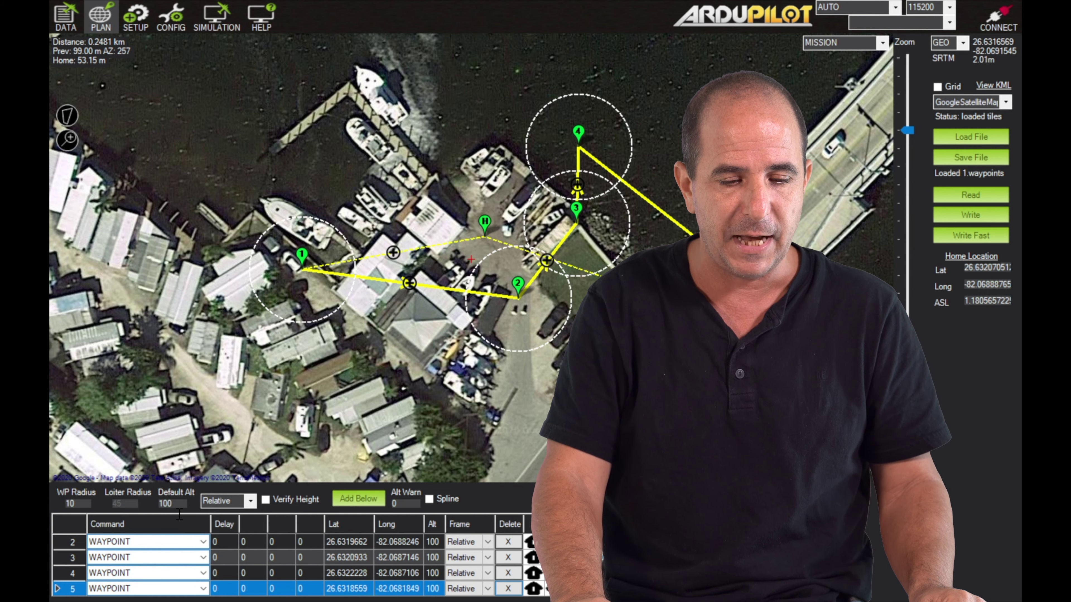
- Open the command choices for waypoint 3 and leave its command as WAYPOINT
{"action": "left_click", "coordinate": [206, 561]}
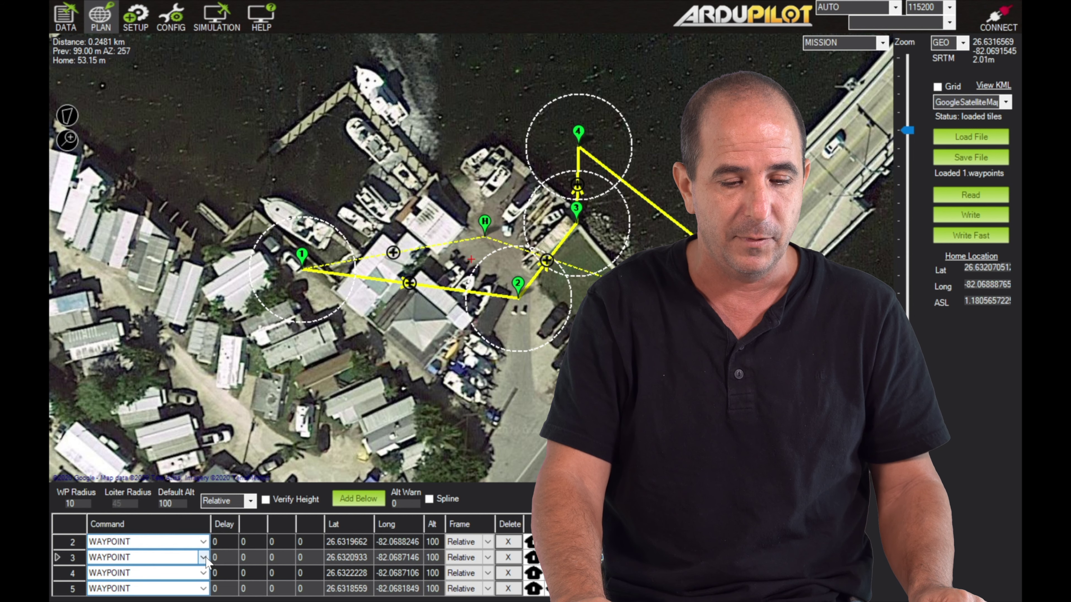
{"action": "left_click", "coordinate": [174, 560]}
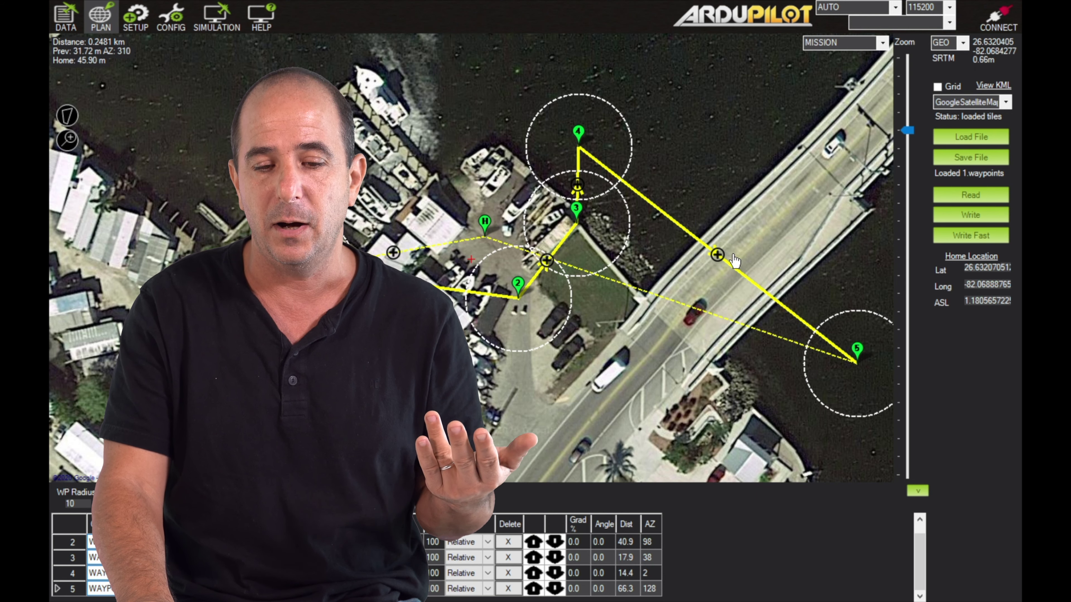
- Add a point of interest with the ID POI1 on the bridge road, west of the red car
{"action": "right_click", "coordinate": [731, 229]}
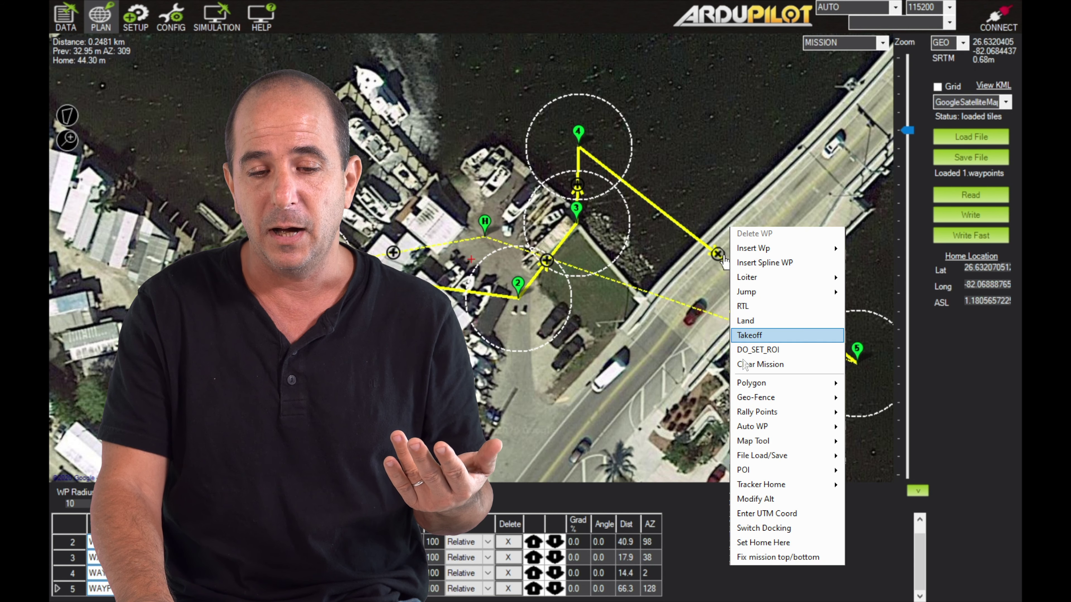
{"action": "mouse_move", "coordinate": [748, 399]}
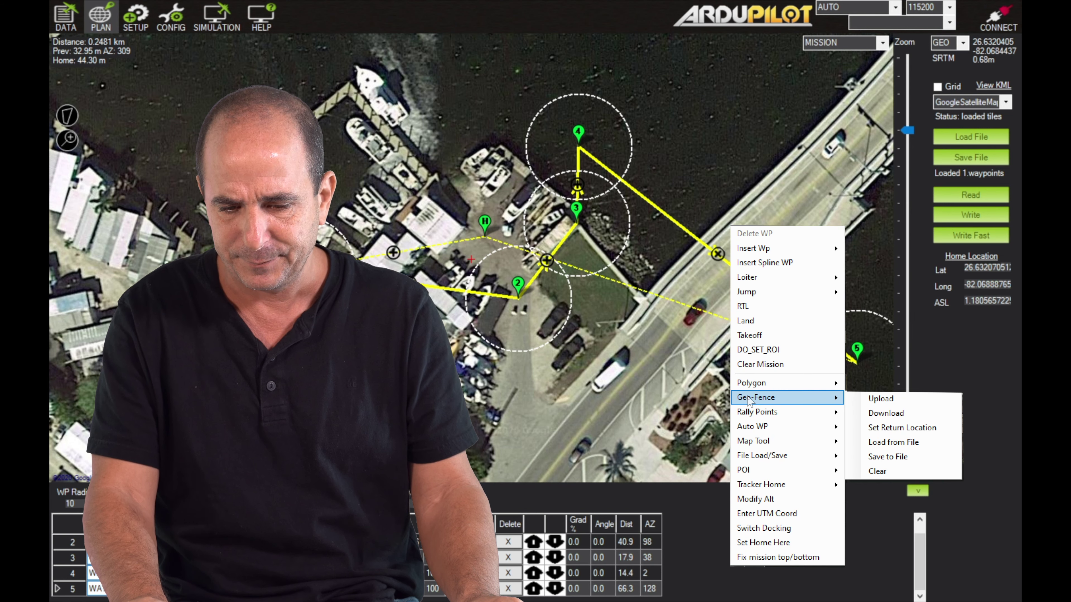
{"action": "mouse_move", "coordinate": [803, 476]}
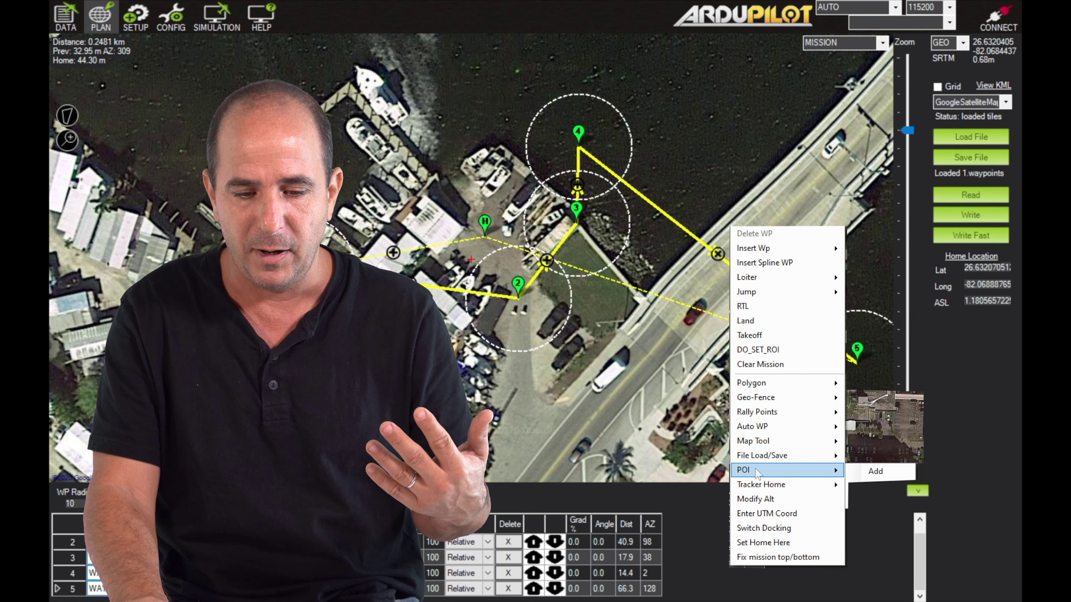
{"action": "left_click", "coordinate": [882, 475]}
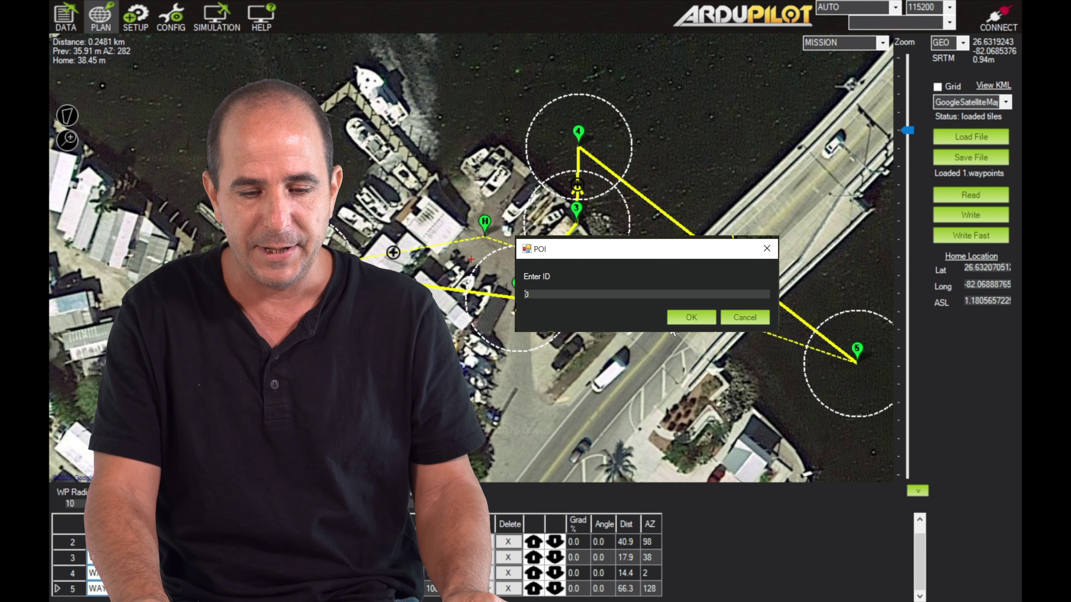
{"action": "type", "text": "POI1"}
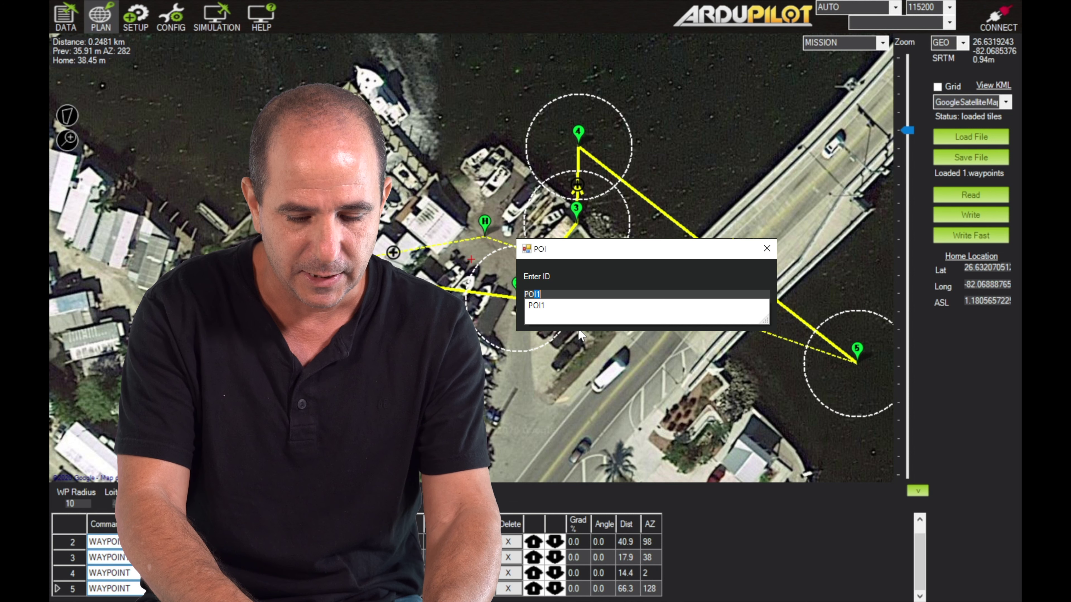
{"action": "key", "text": "Return"}
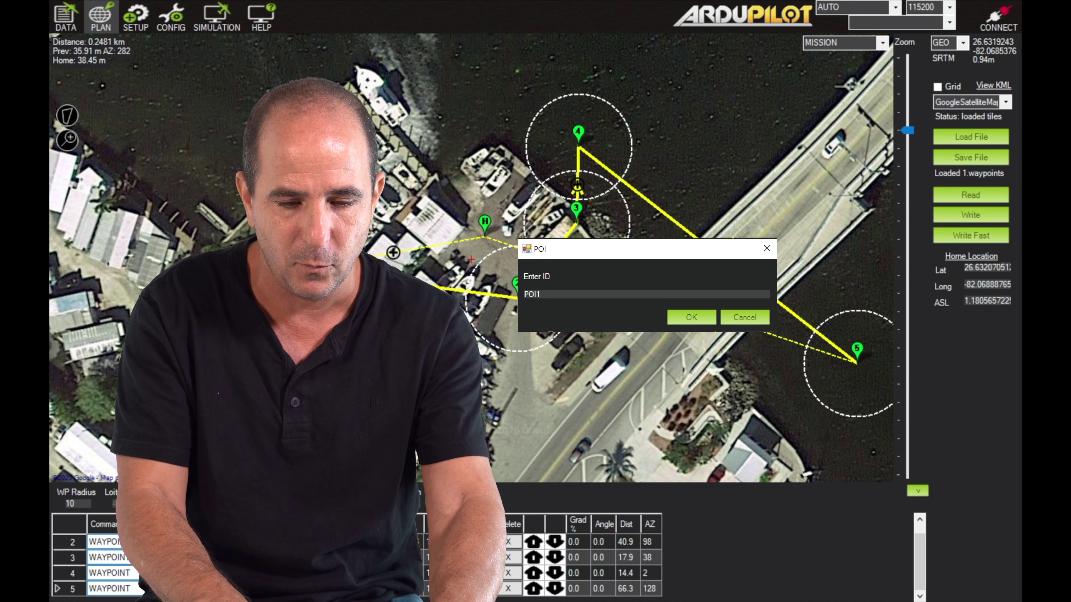
{"action": "left_click", "coordinate": [687, 324]}
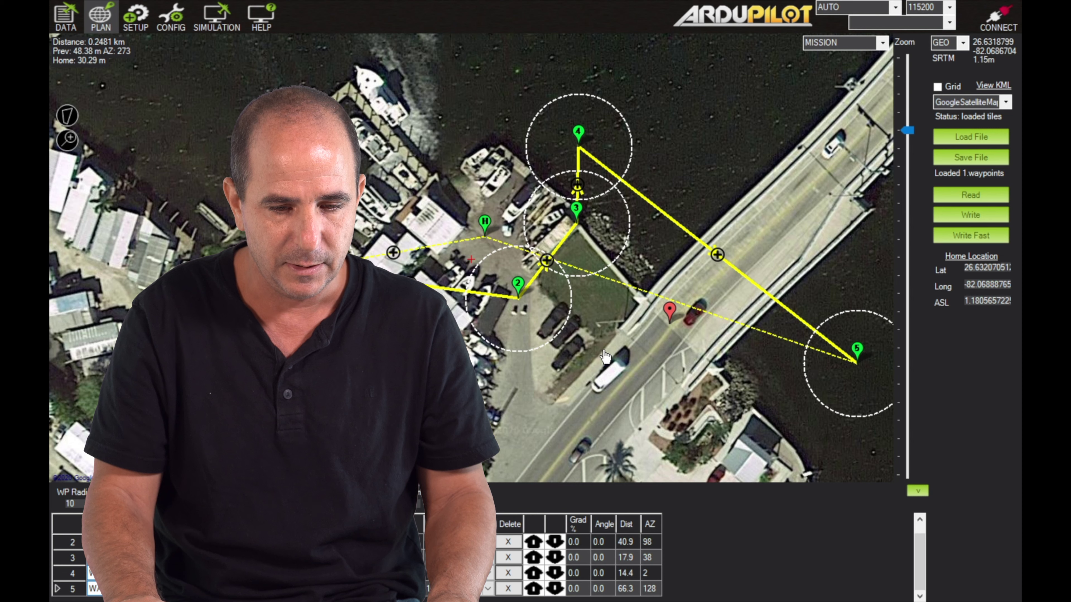
- Move the POI1 marker southwest along the bridge road onto the white van
{"action": "mouse_move", "coordinate": [666, 317]}
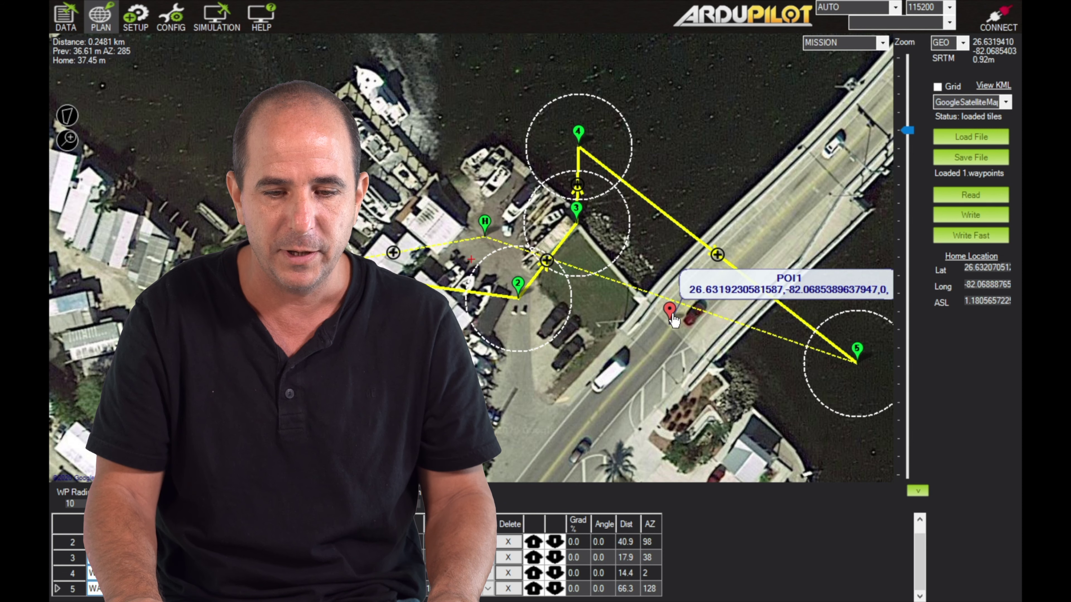
{"action": "mouse_move", "coordinate": [673, 321]}
{"action": "left_mouse_down"}
{"action": "mouse_move", "coordinate": [622, 356]}
{"action": "mouse_move", "coordinate": [618, 375]}
{"action": "left_mouse_up"}
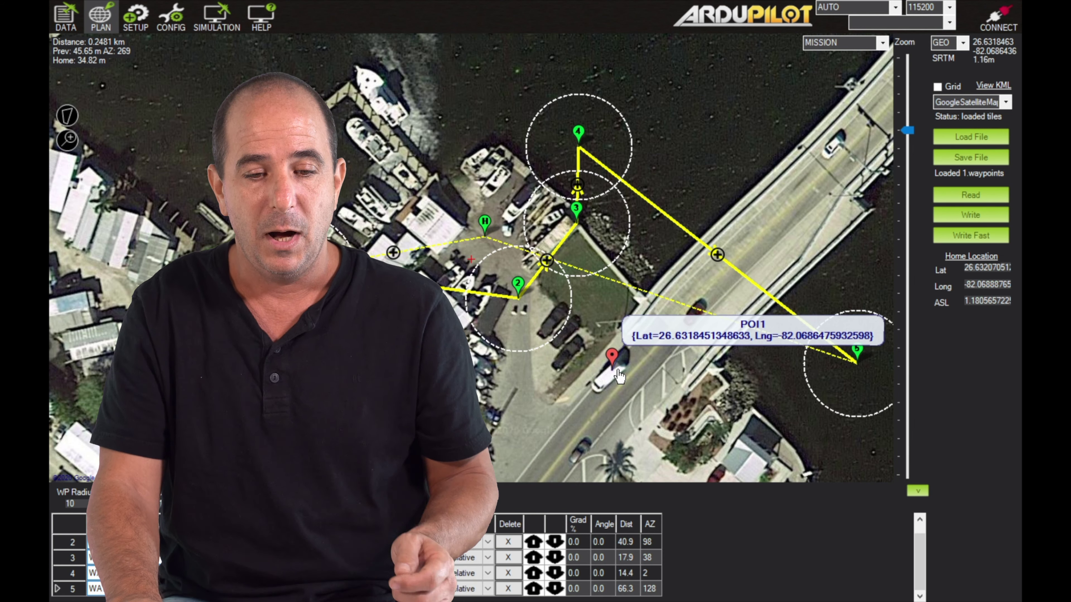
{"action": "mouse_move", "coordinate": [524, 296]}
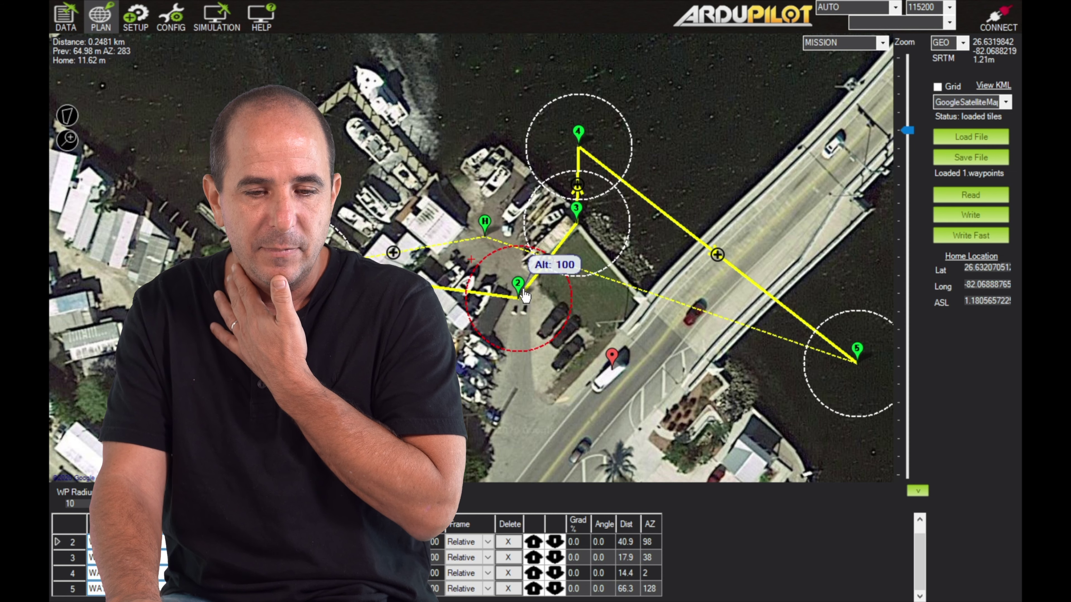